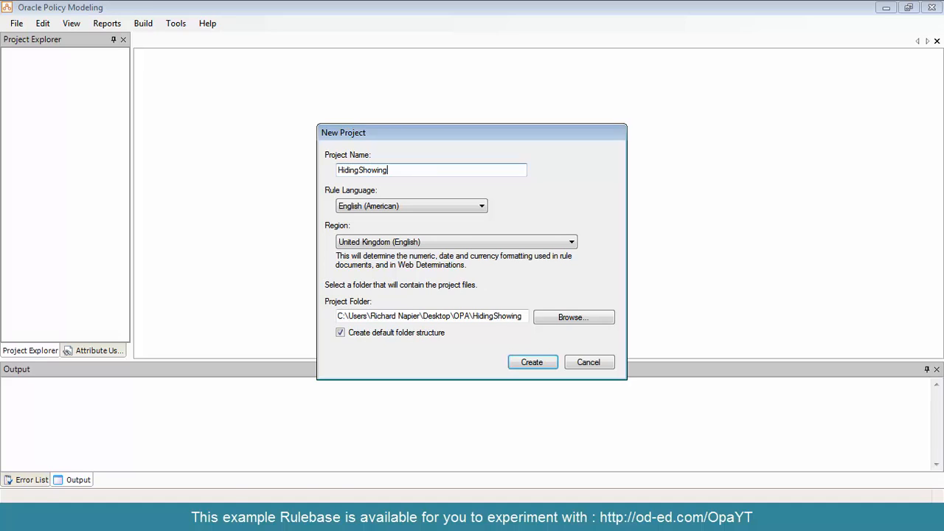
Create the HidingShowing project and add a properties file named HidingShowing to its Properties folder
key(Return)
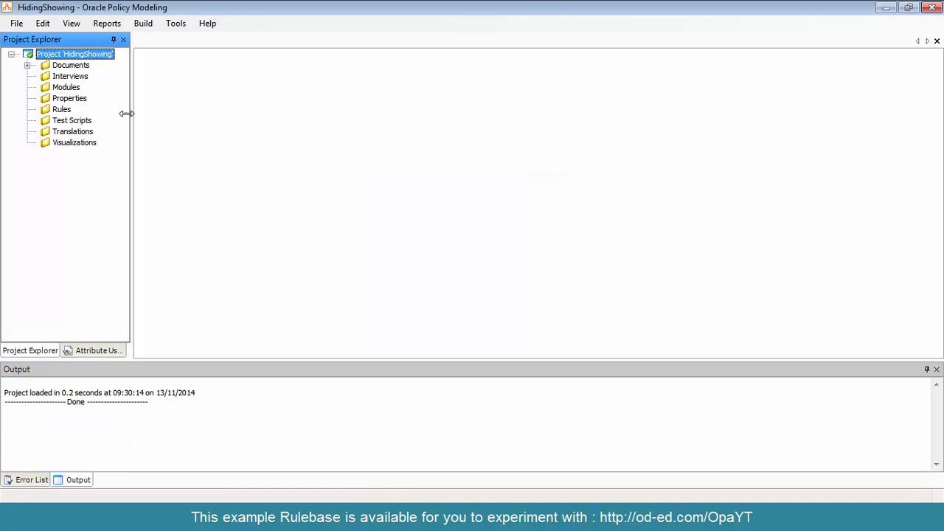
click(78, 97)
right_click(78, 97)
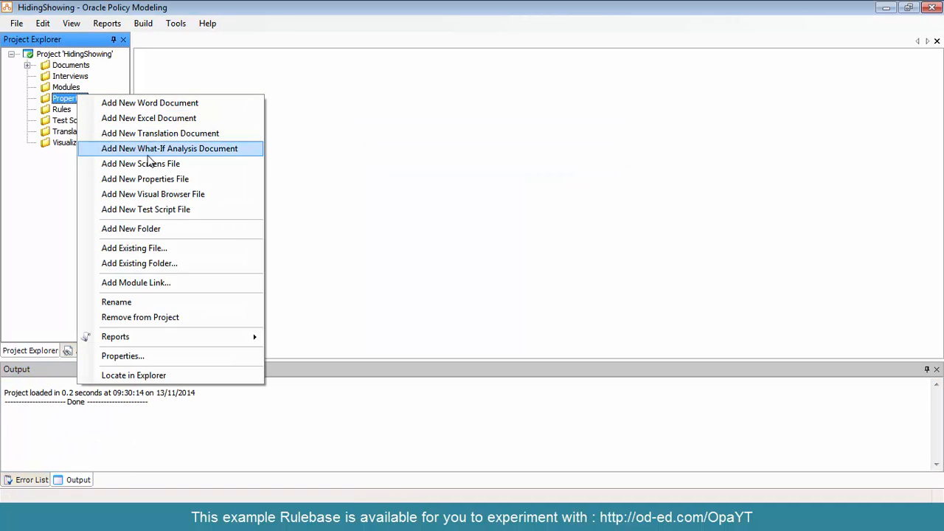
click(158, 178)
text(Hi)
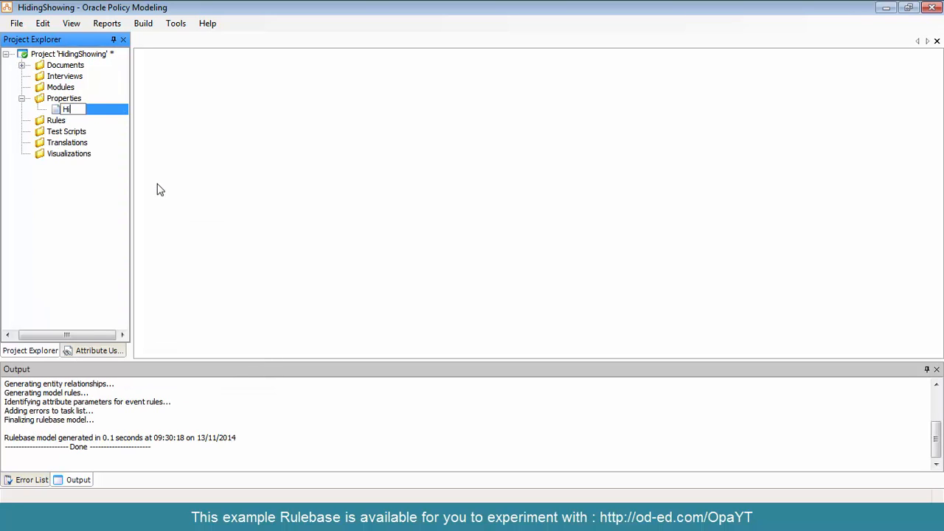
text(dingShowing)
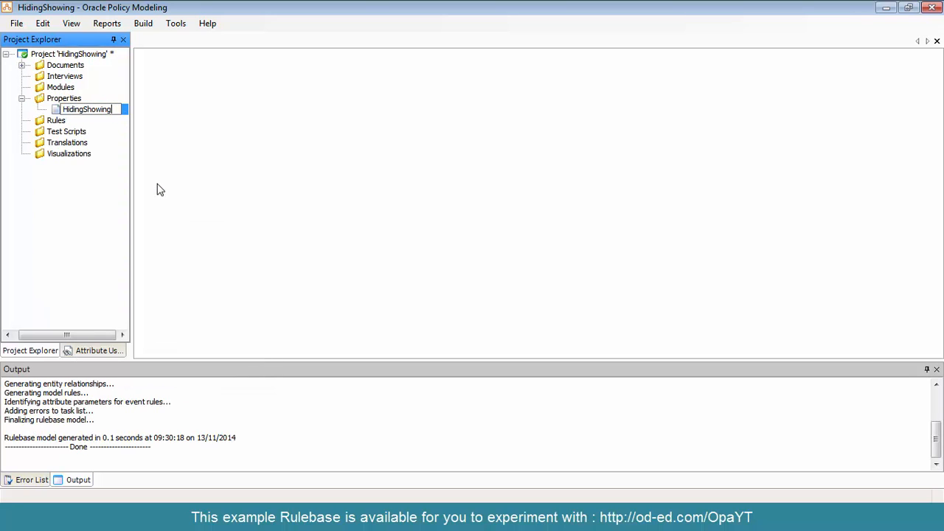
key(Return)
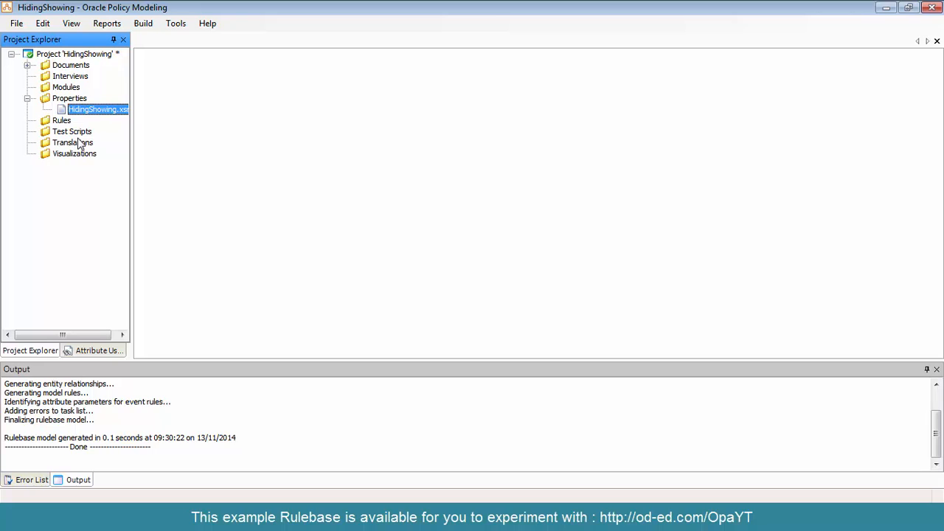
Add a new screens file named HidingShowing to the Interviews folder
right_click(62, 77)
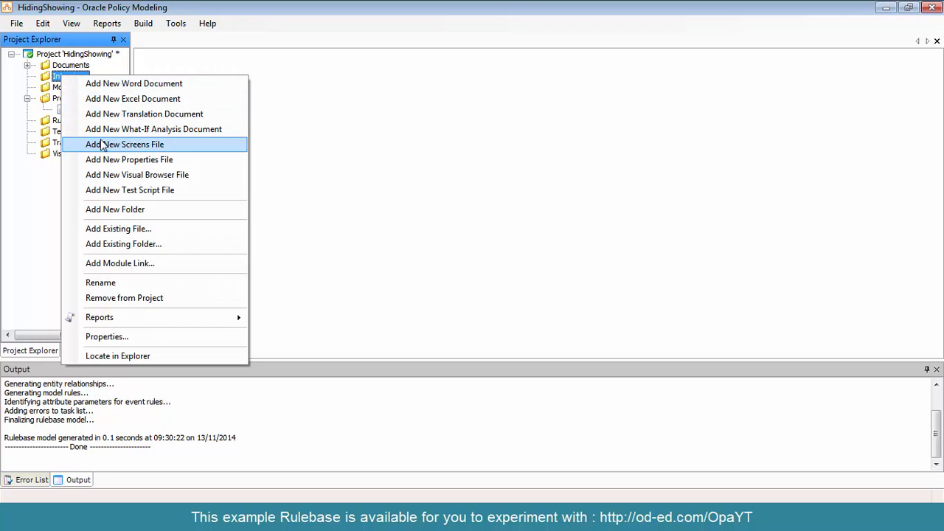
click(101, 144)
text(Hiding)
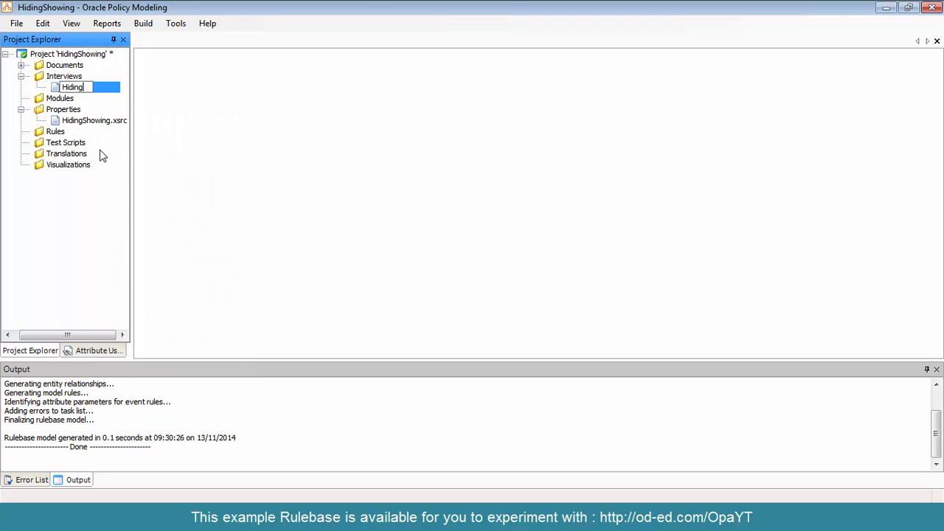
text(Showing)
key(Return)
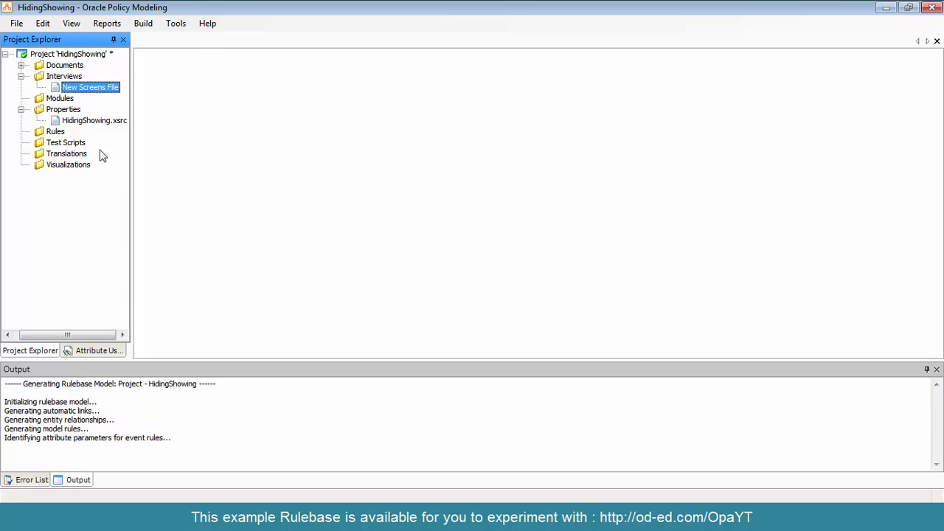
Add a new Word document named HidingShowing to the Design folder under Documents
click(21, 65)
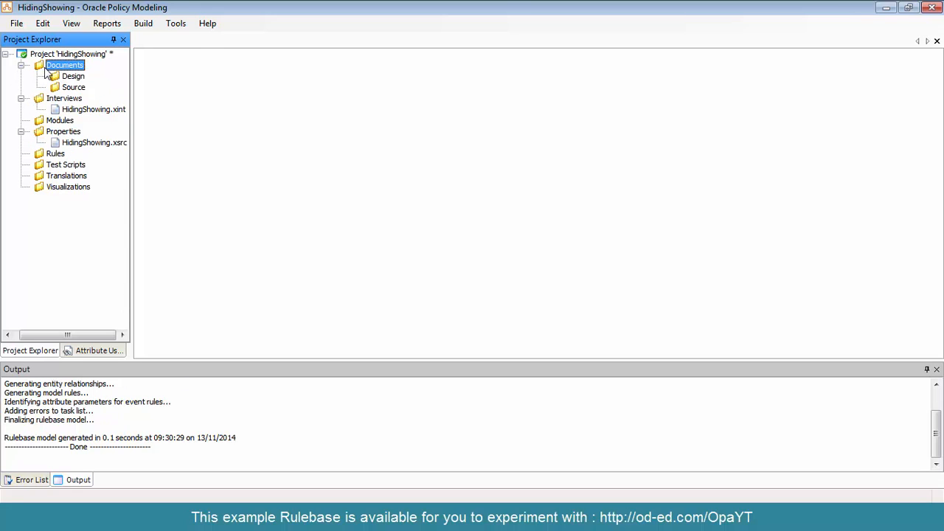
right_click(74, 77)
key(Escape)
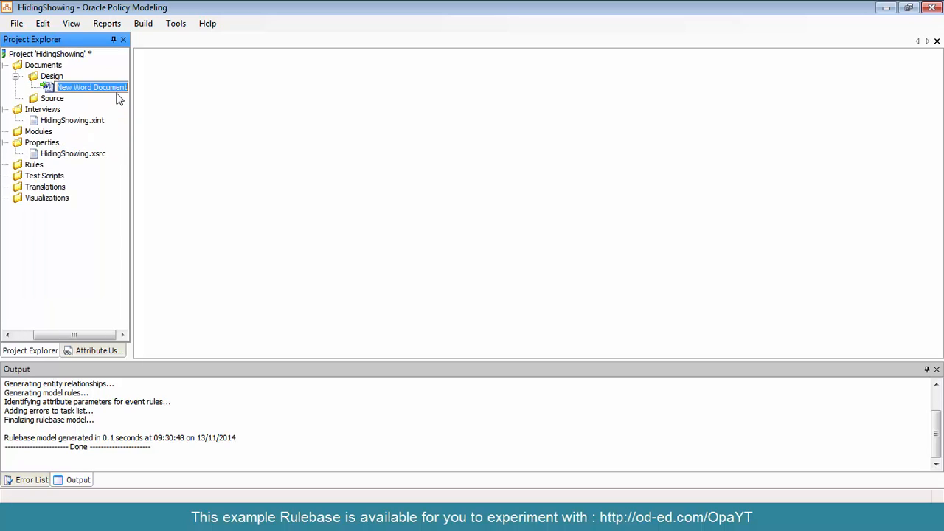
text(HidingSh)
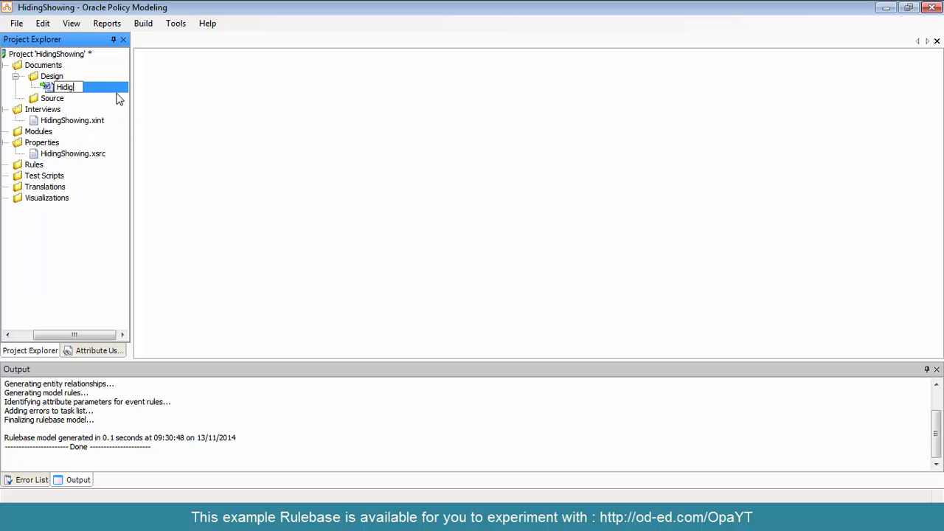
text(owing)
key(Return)
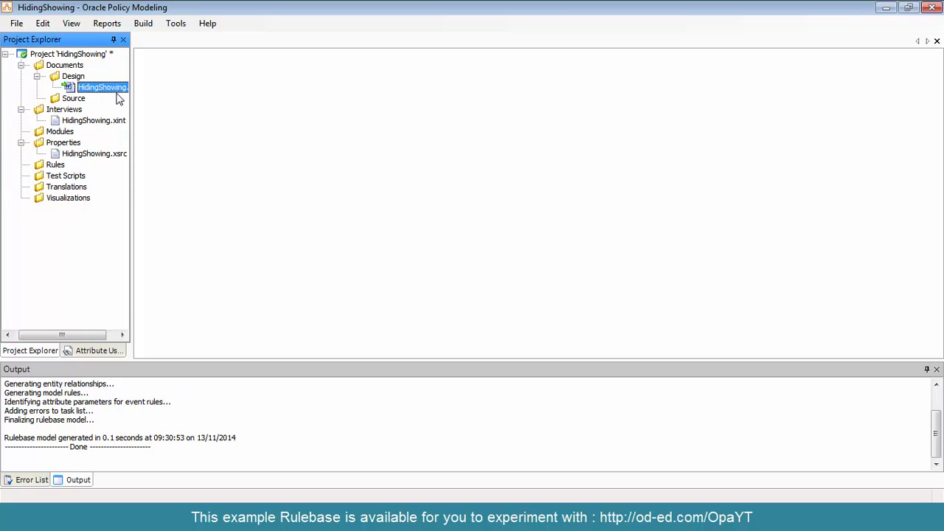
Open the HidingShowing properties file and create an entity named "the family member" under Global
double_click(94, 157)
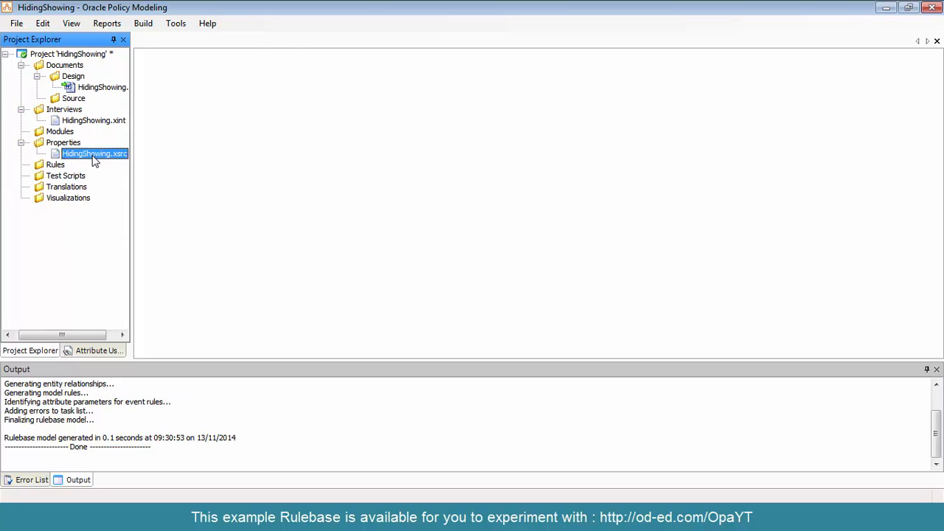
right_click(178, 57)
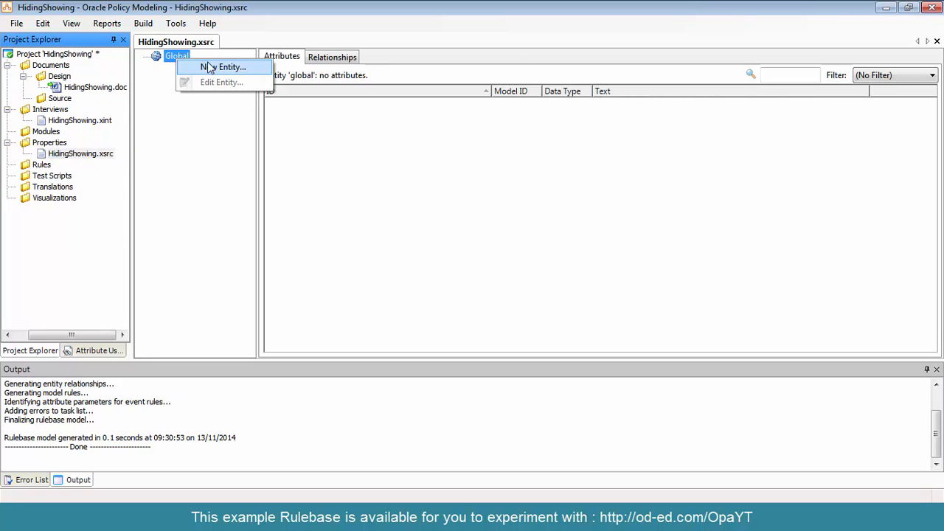
click(213, 70)
text(the )
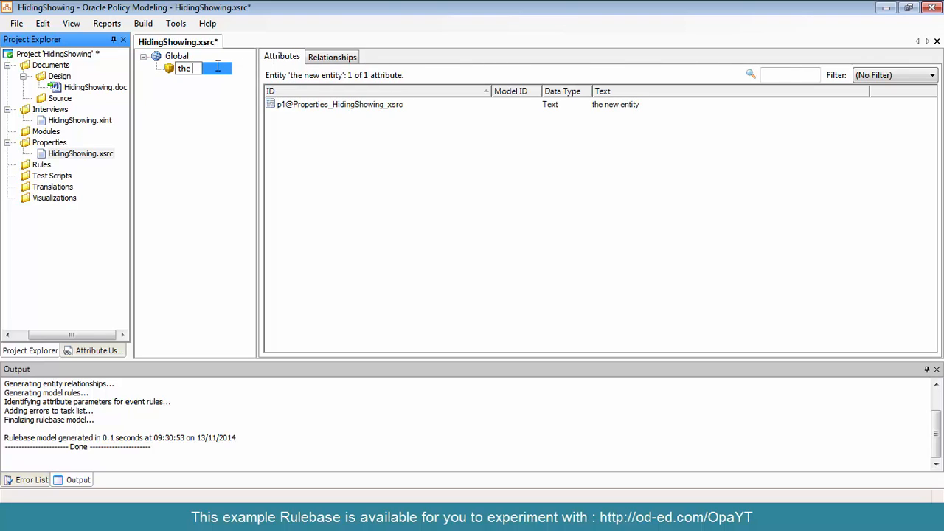
text(fdmily member)
key(Return)
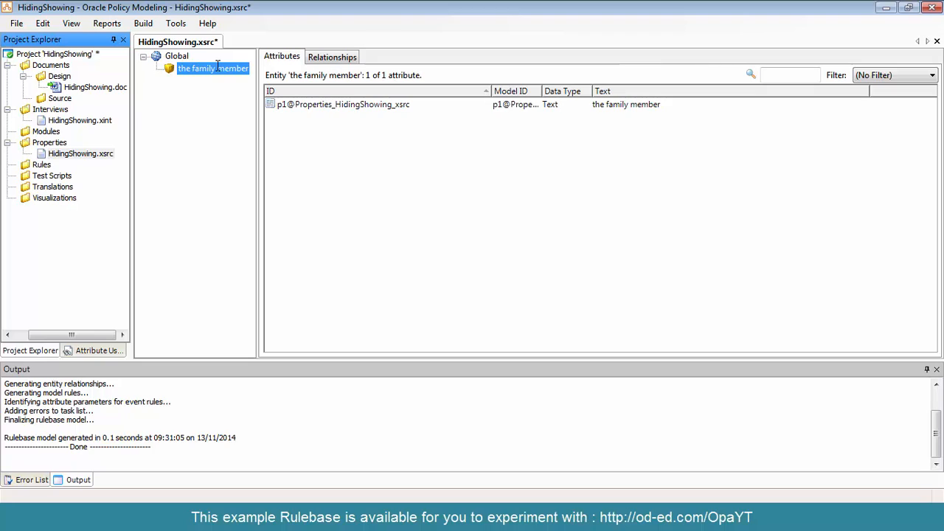
Start a new attribute for the family member entity with the text "the family member's age" and the Number data type
right_click(331, 126)
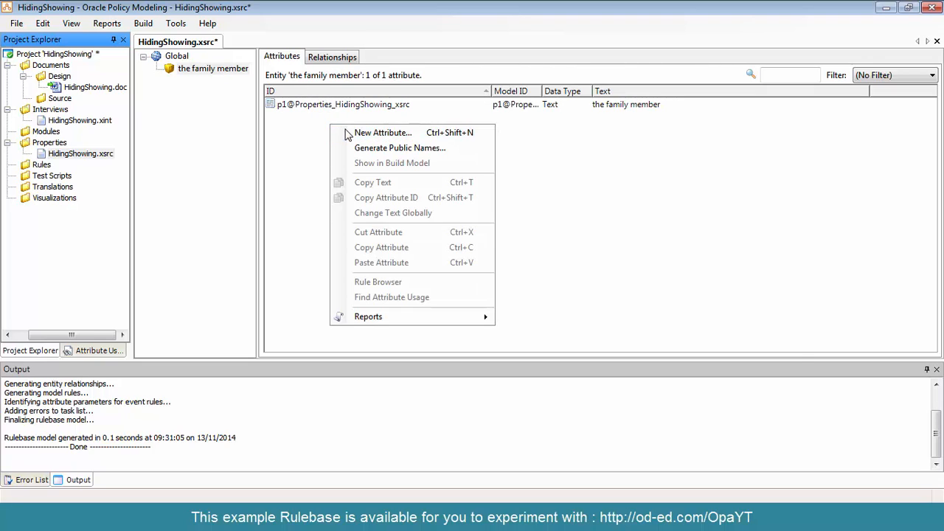
click(348, 133)
text(the fam)
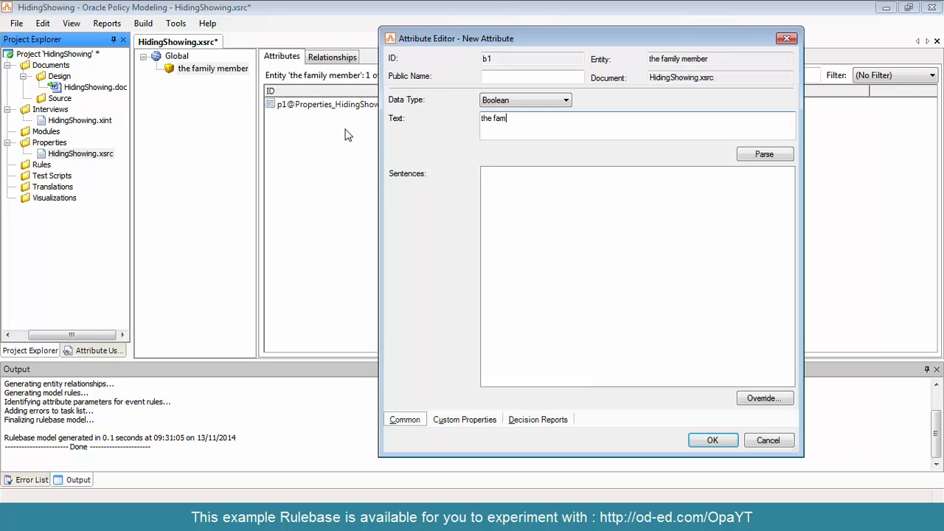
text(ily member's age)
key(shift+Tab)
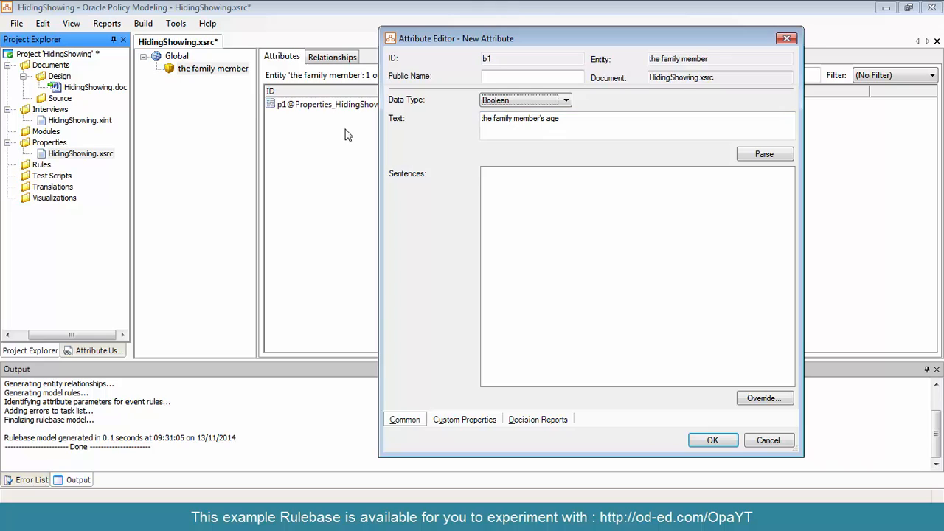
key(n)
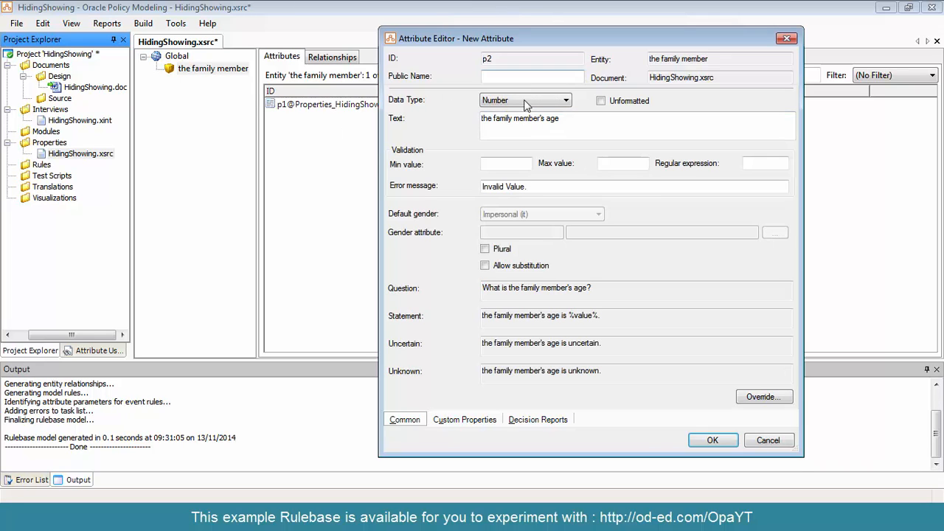
Give the age attribute the public name fam_mem_age and save it
click(524, 78)
text(fam_mem_age)
double_click(524, 78)
key(ctrl+c)
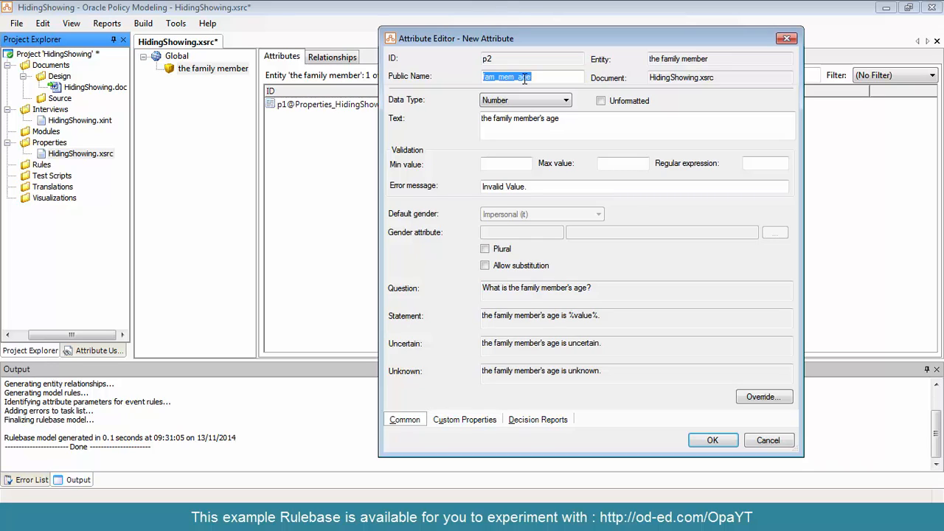
click(712, 440)
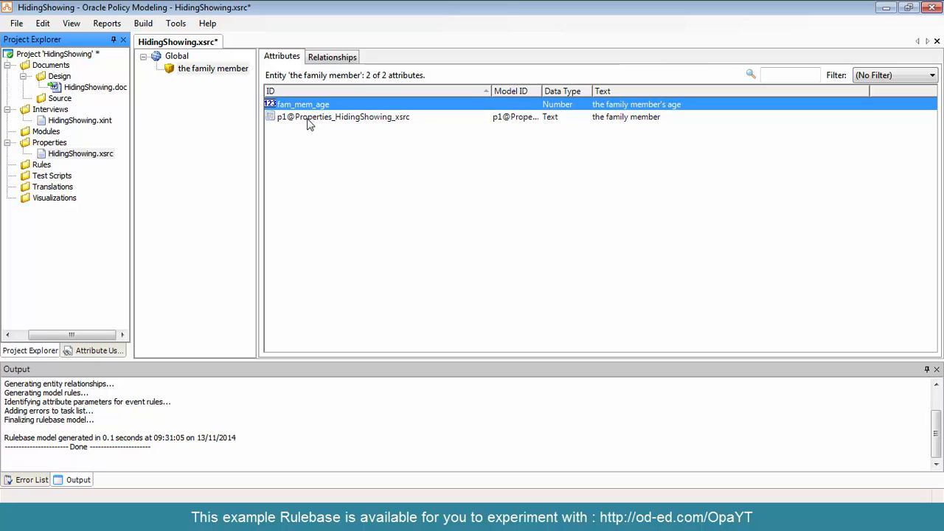
Set the public name of the entity's identifying attribute "the family member" to fam_mem_name
double_click(308, 120)
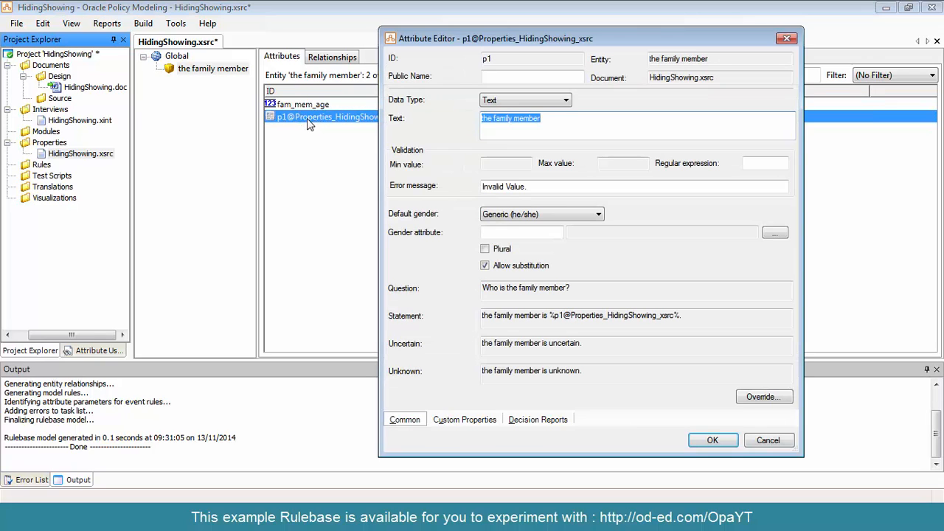
click(495, 77)
key(ctrl+v)
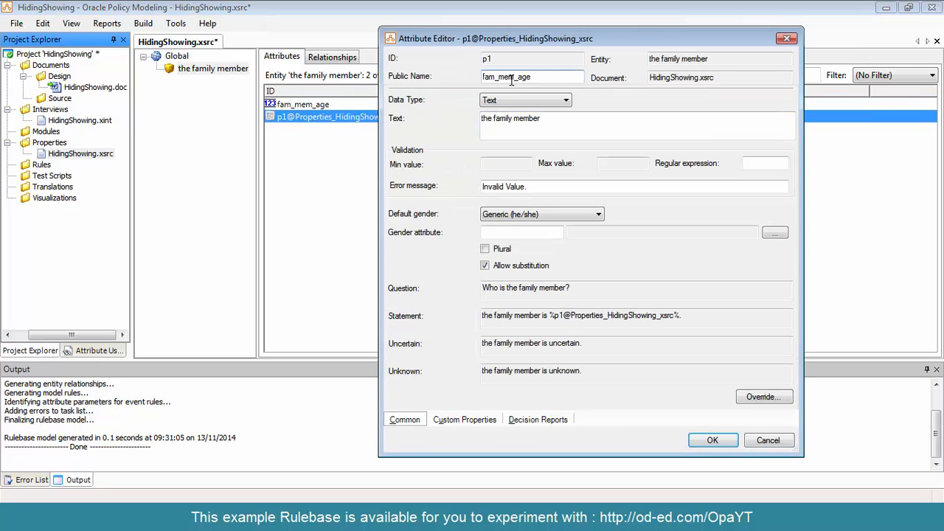
key(BackSpace)
key(BackSpace)
key(BackSpace)
click(712, 441)
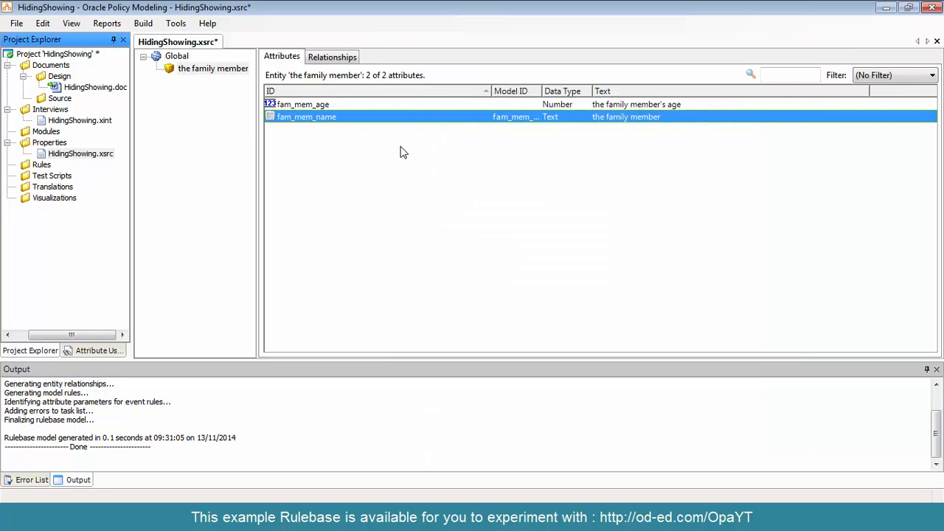
Start another attribute for the family member entity with the text "the family member's gender"
right_click(304, 134)
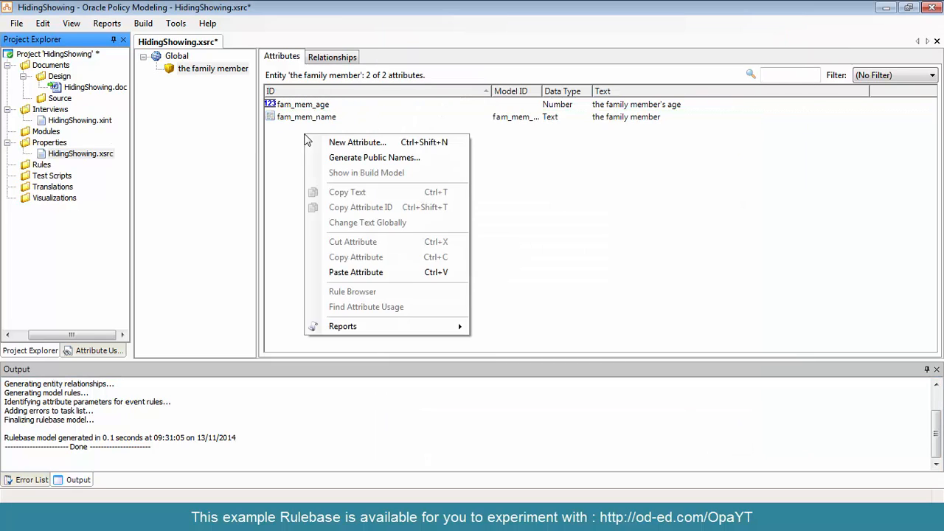
click(380, 142)
key(ctrl+v)
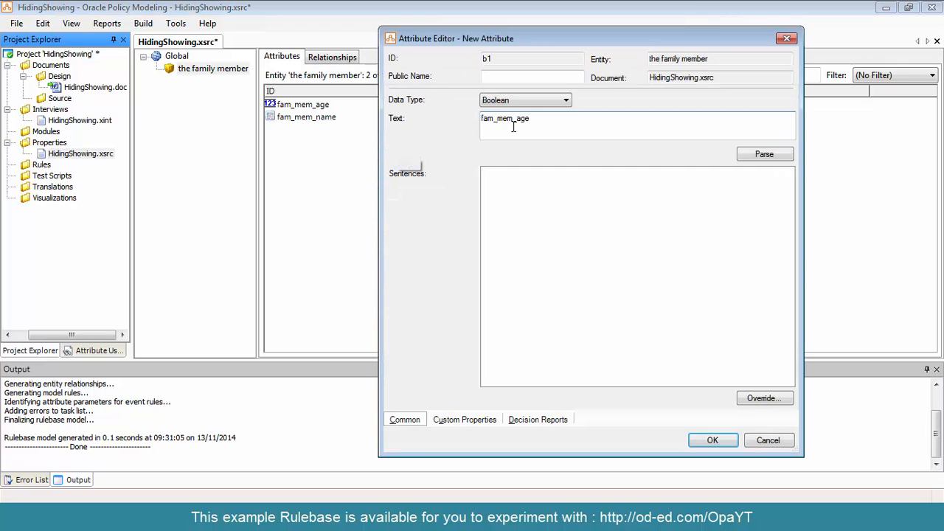
key(ctrl+a)
text(the mamily member's gender)
Give the gender attribute the public name fam_mem_gender
key(Tab)
key(Tab)
key(Tab)
key(Tab)
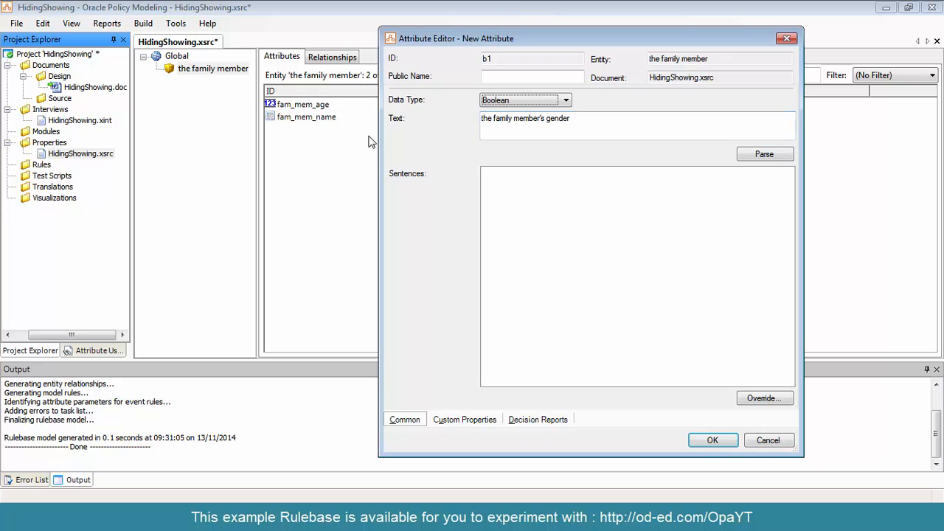
key(Tab)
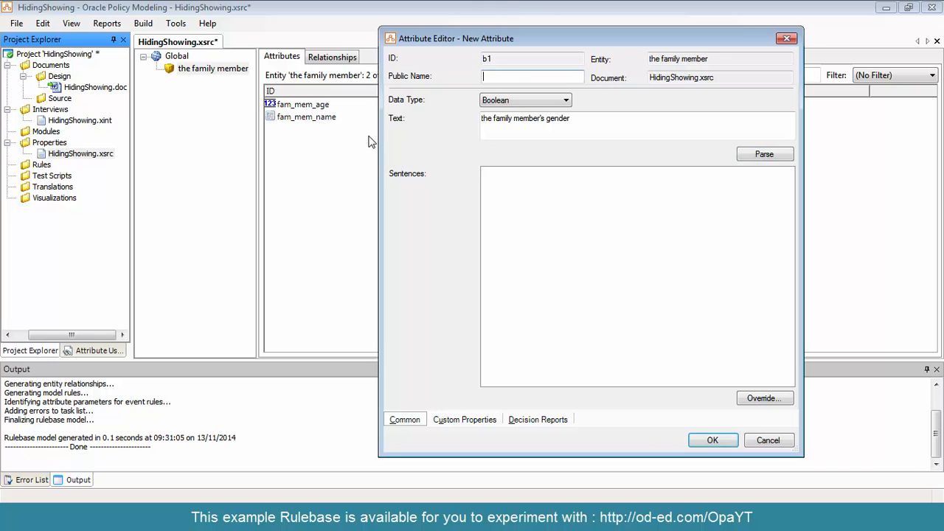
key(ctrl+v)
text(gender)
Set the gender attribute's data type to Text and save the attribute
key(shift+Tab)
key(shift+Tab)
key(shift+Tab)
key(shift+Tab)
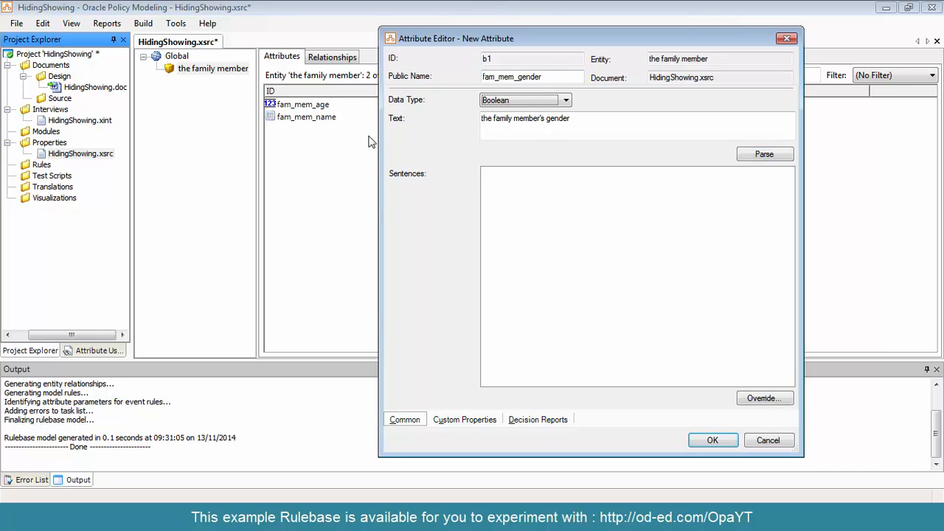
key(t)
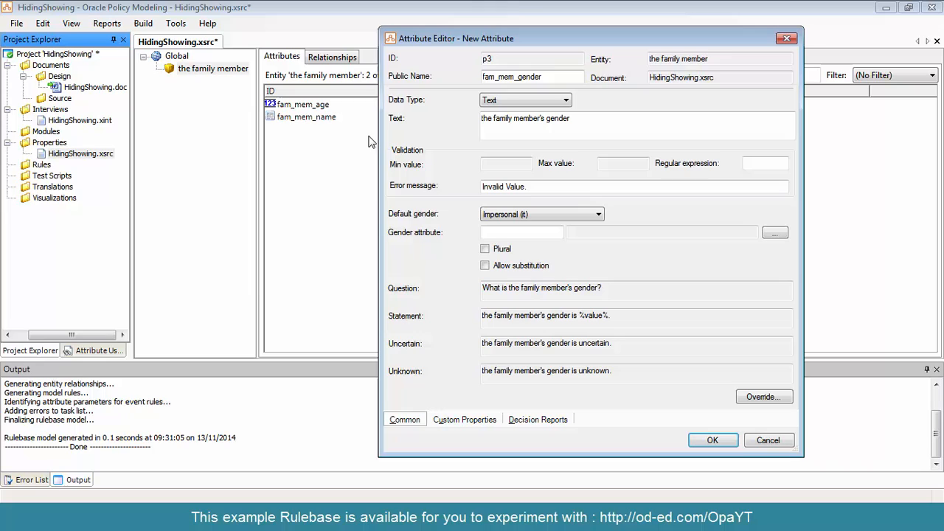
click(713, 440)
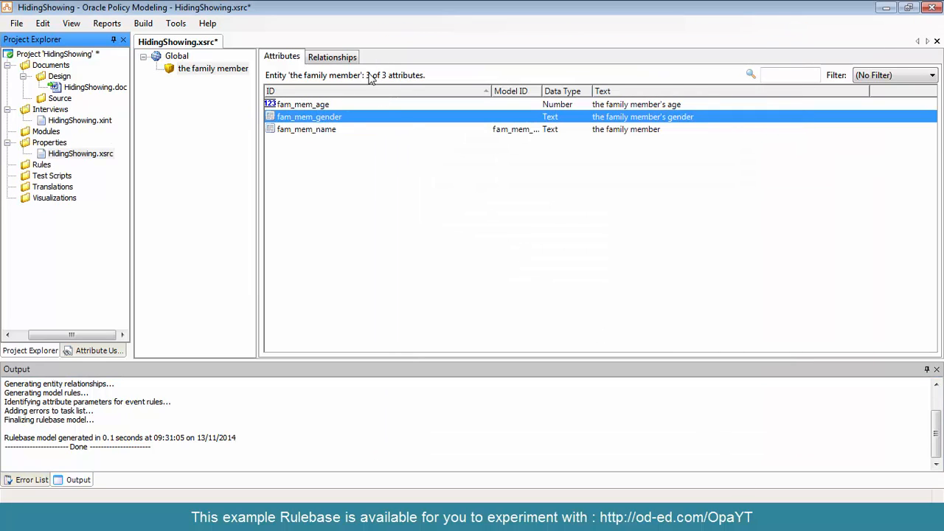
Review the family member's Boolean attributes for complaint payment eligibility, finished questions and the maternity questionnaire
right_click(310, 185)
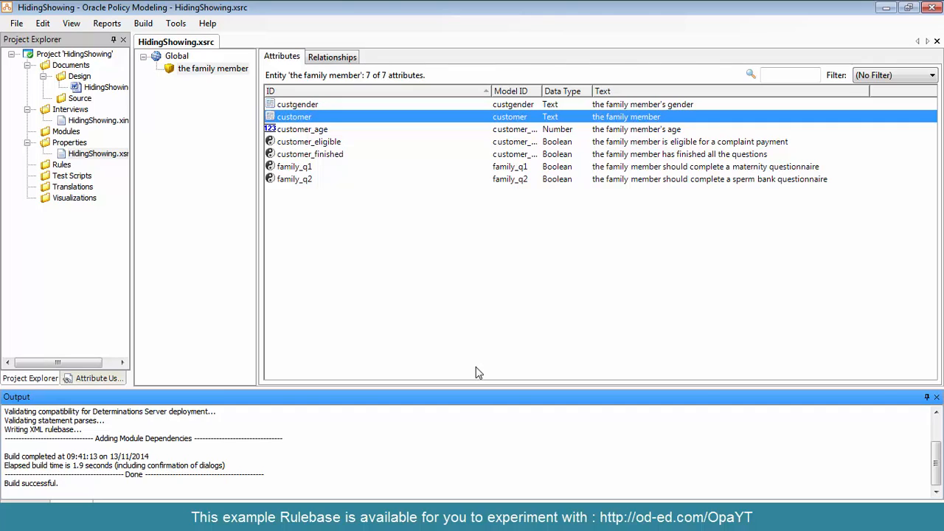
click(298, 147)
click(307, 157)
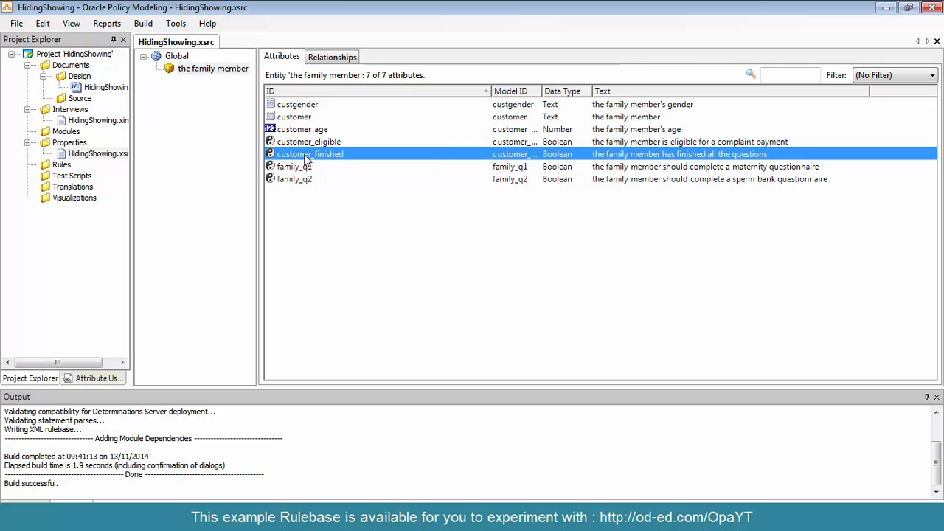
click(308, 168)
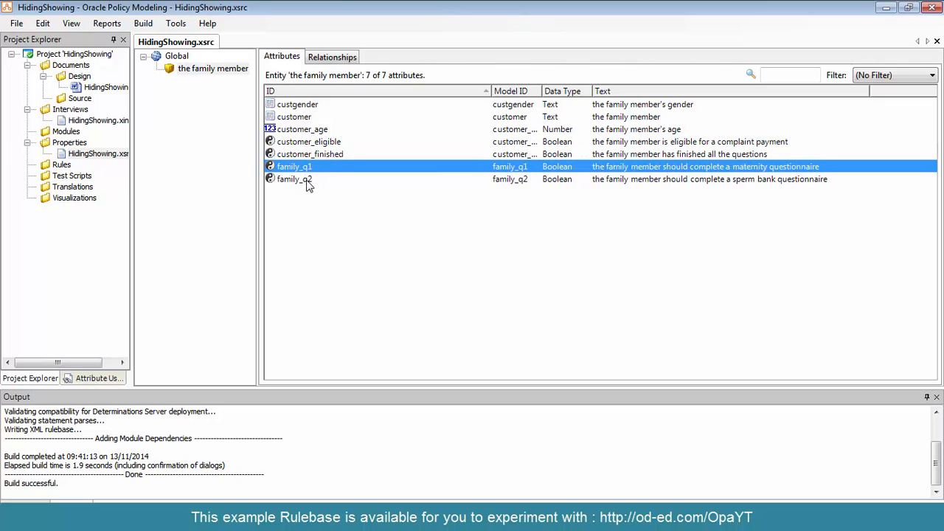
Review the sperm bank questionnaire attribute, the global attributes and the relationships between the global entity and the family member
click(308, 181)
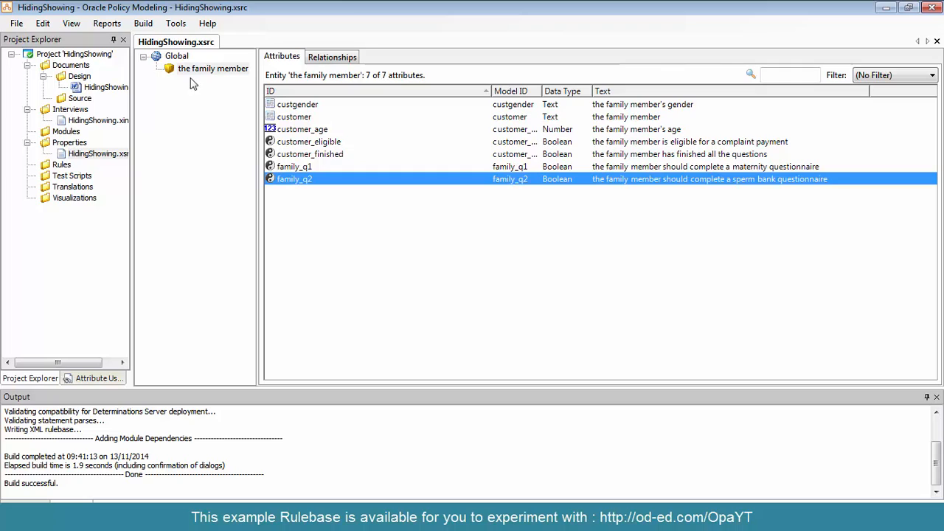
click(176, 57)
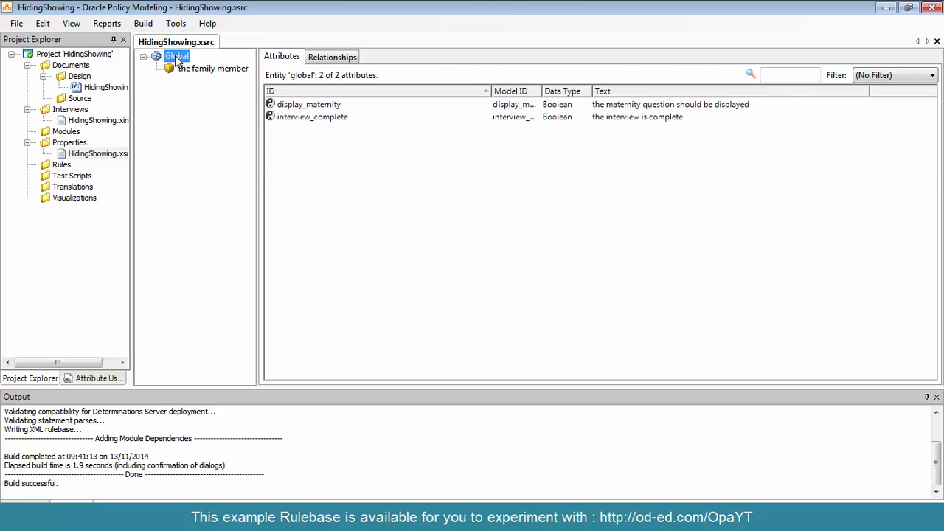
click(341, 58)
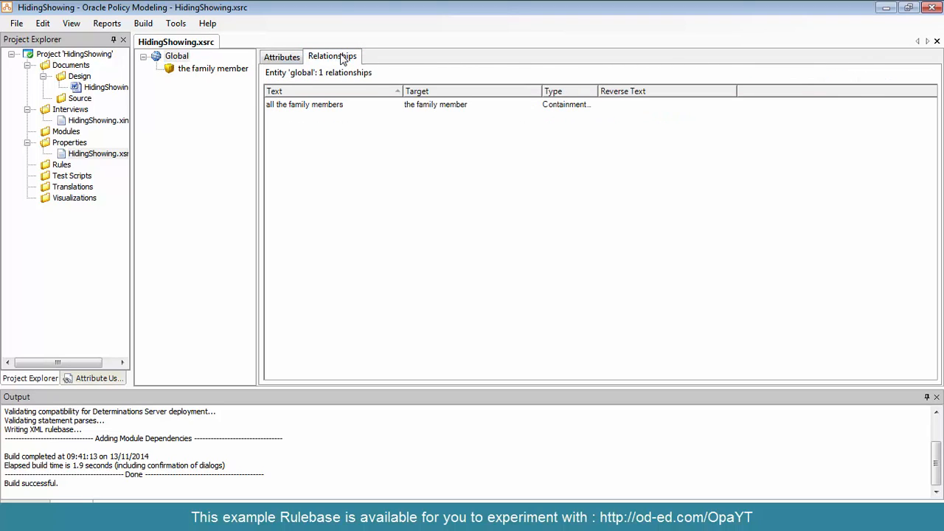
click(327, 109)
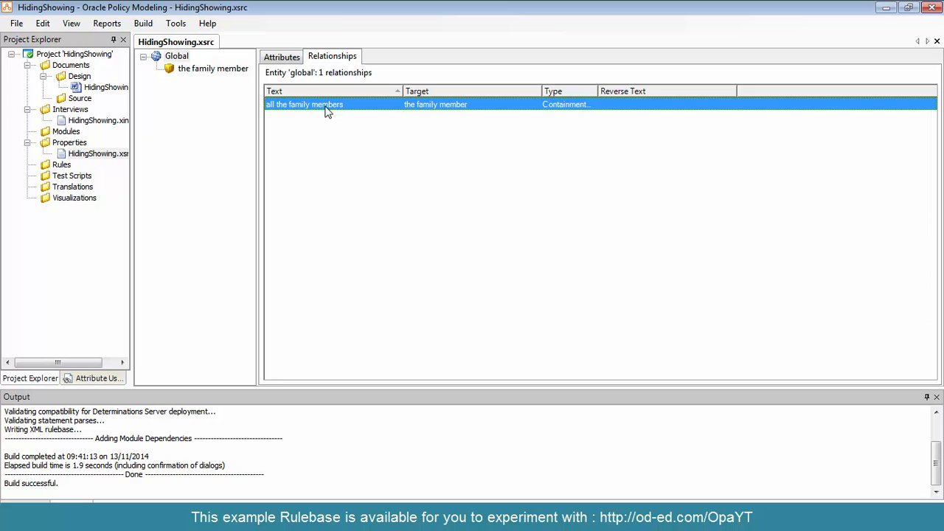
click(231, 72)
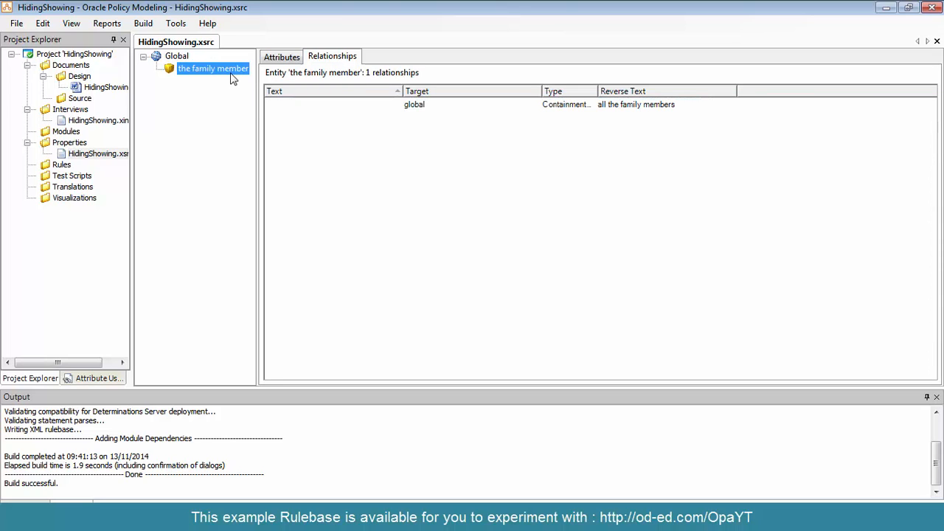
click(275, 59)
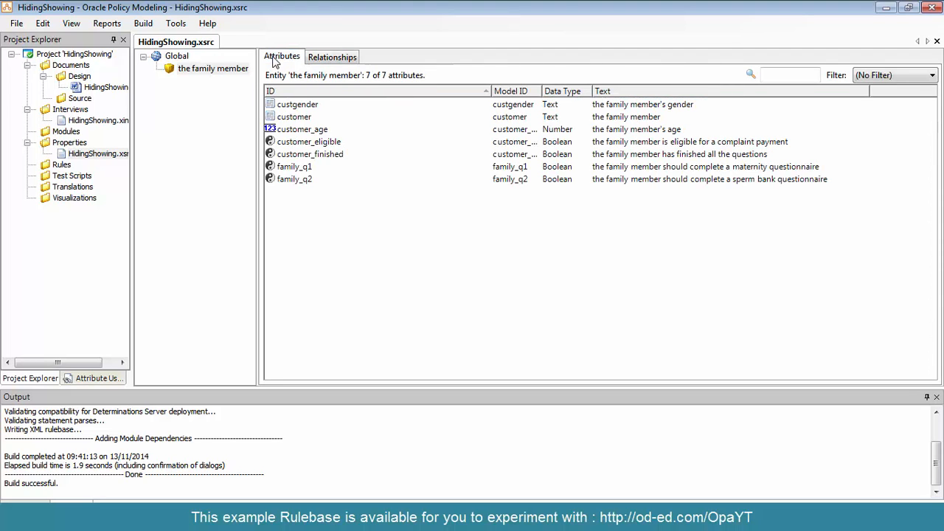
right_click(361, 194)
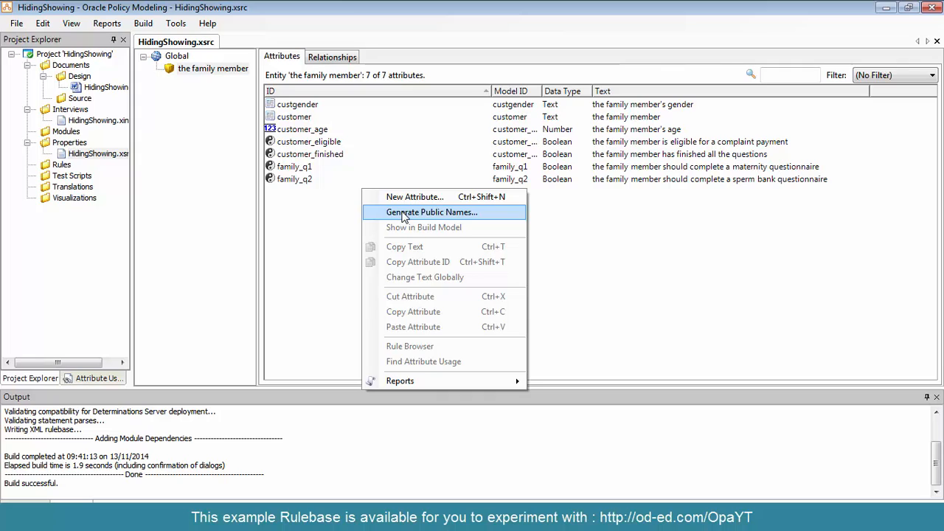
click(311, 216)
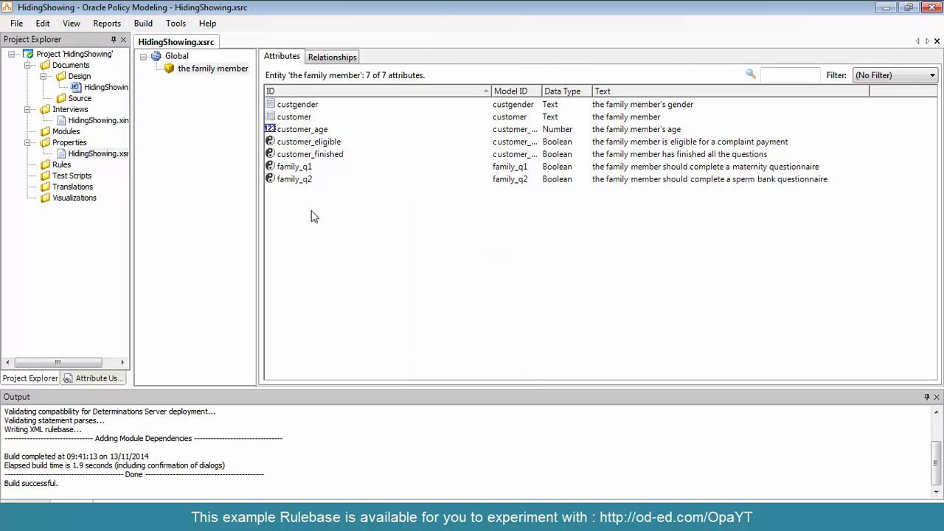
Open the HidingShowing.doc rules document in Microsoft Word and strip the hidden attribute references from its rules
click(86, 88)
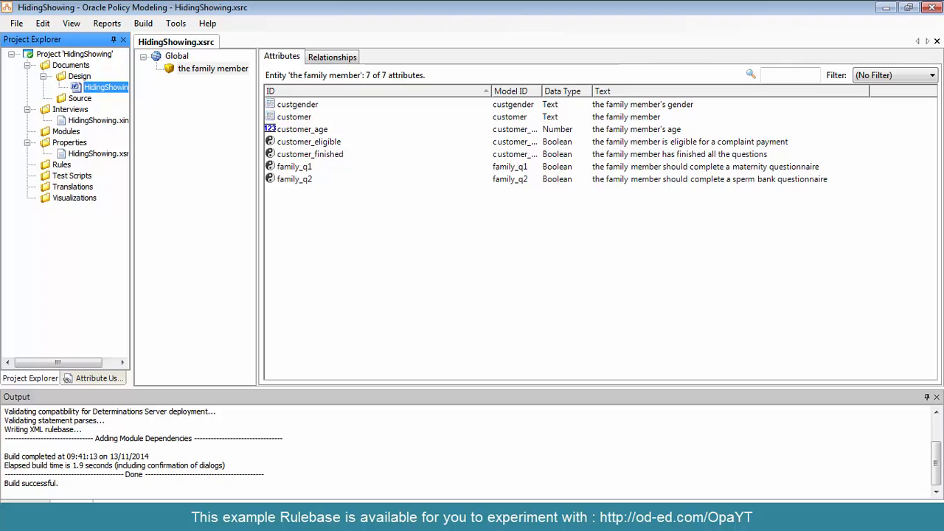
key(alt+Tab)
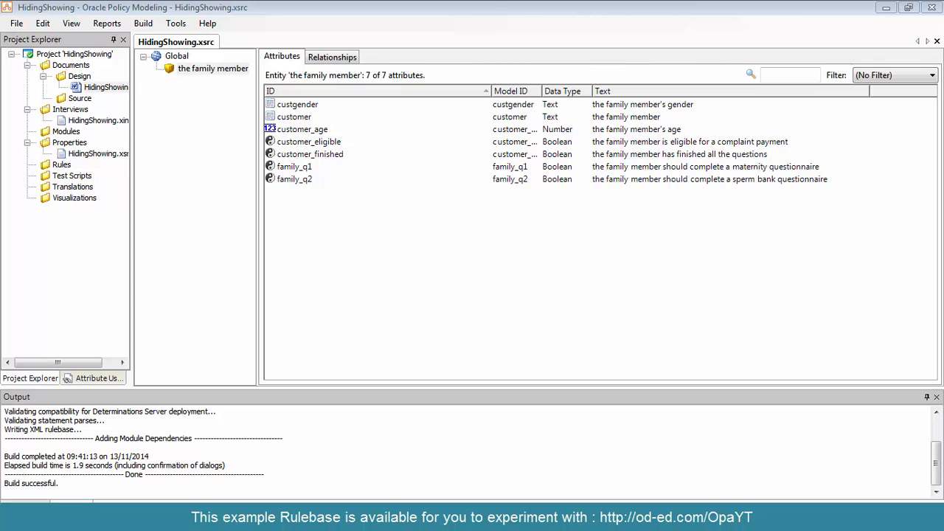
drag(0, 57, 452, 28)
double_click(453, 28)
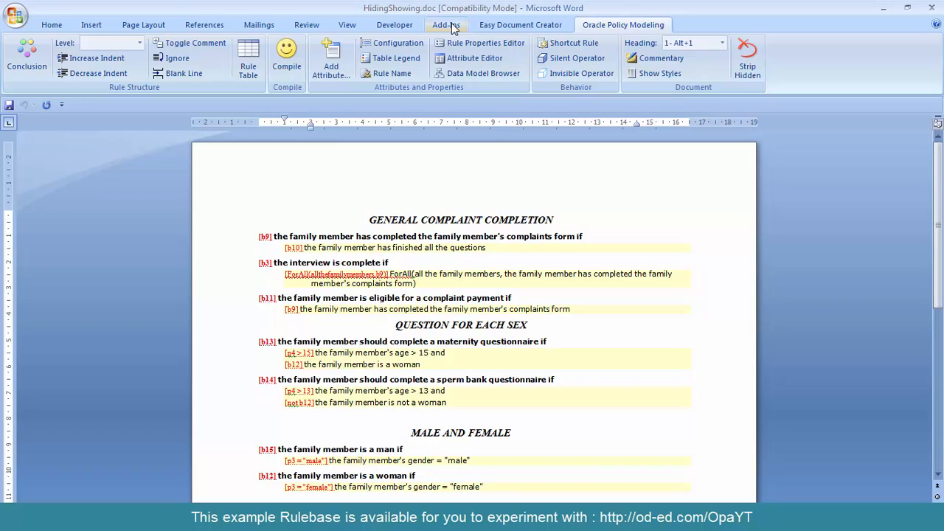
click(749, 68)
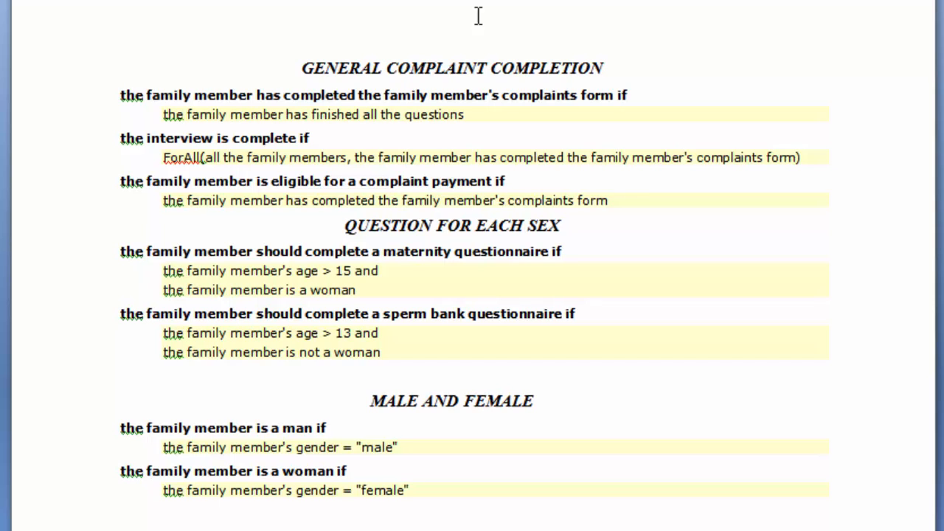
Examine the rules for complaint completion, the maternity and sperm bank questionnaires, and the male and female gender conclusions
key(shift+End)
drag(67, 96, 93, 207)
click(93, 208)
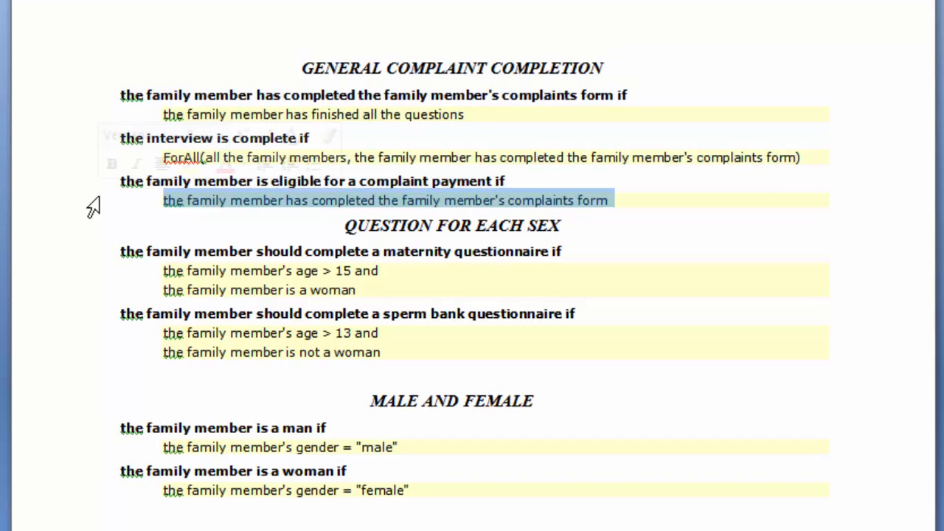
click(81, 225)
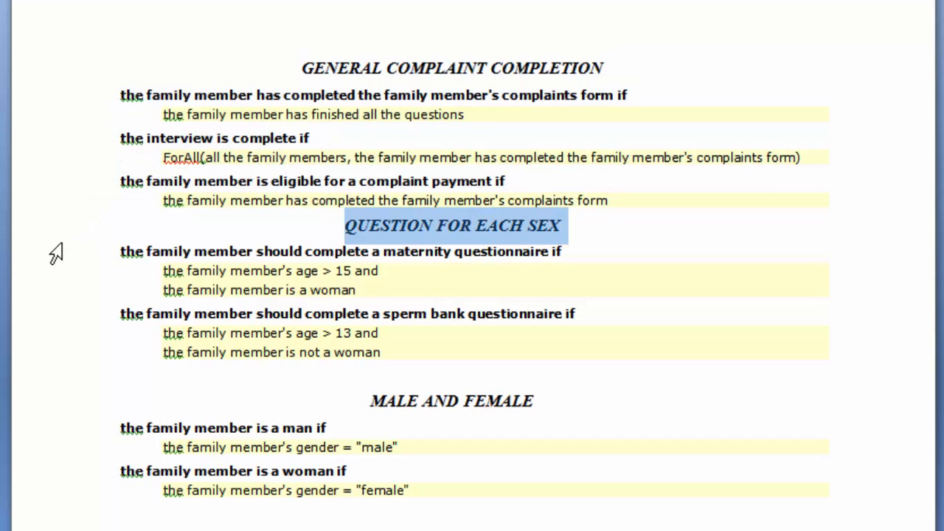
drag(53, 255, 40, 295)
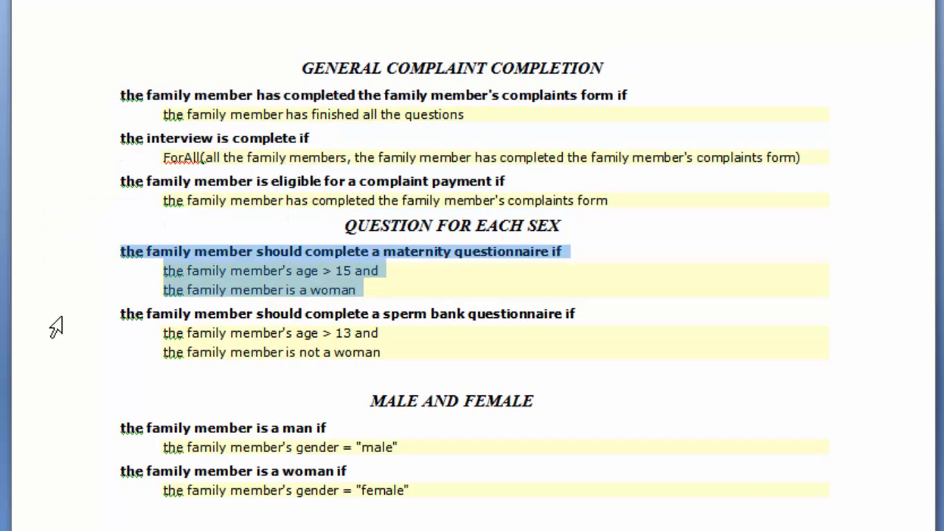
drag(57, 326, 67, 358)
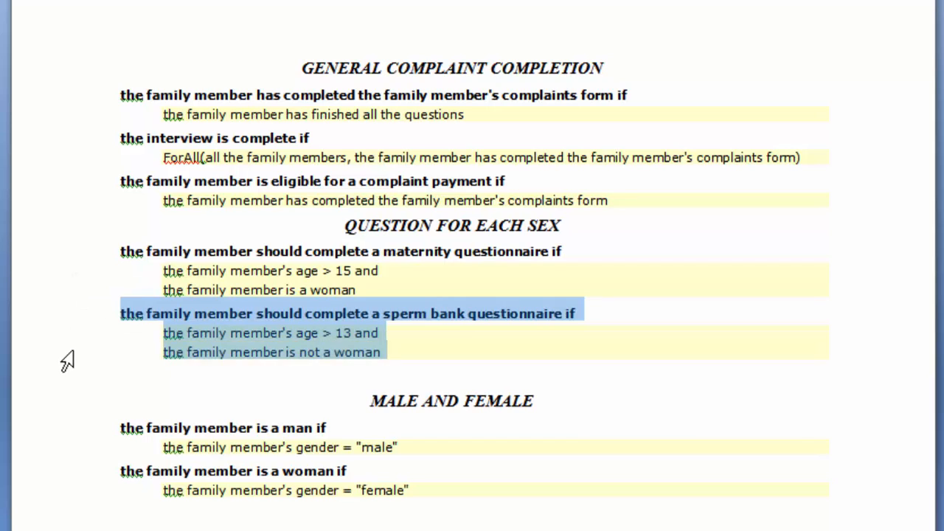
click(76, 356)
click(78, 446)
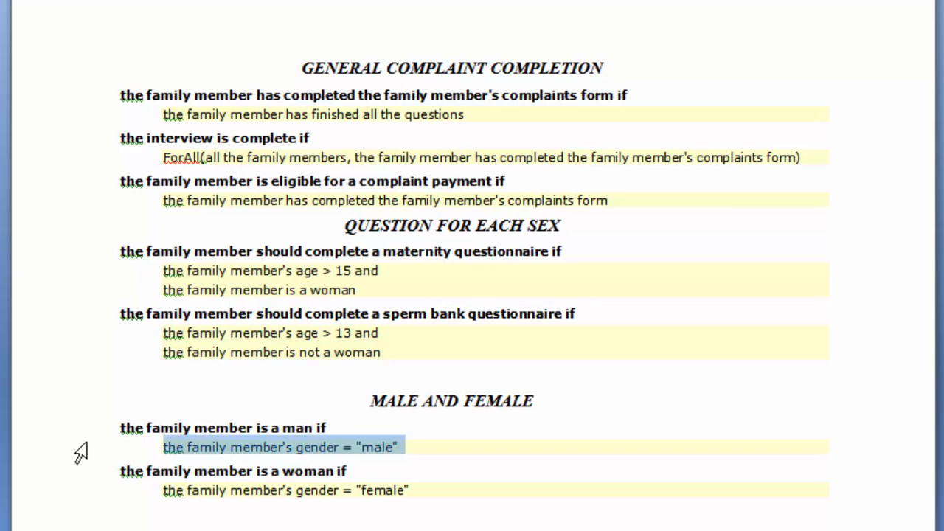
drag(78, 432, 86, 503)
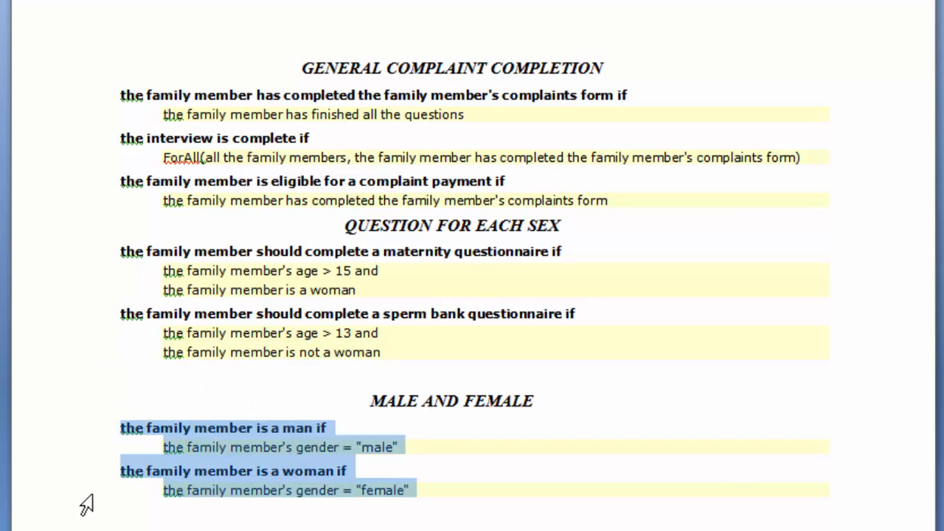
Compile and save the rules document, and close it to return to Oracle Policy Modeling
click(59, 499)
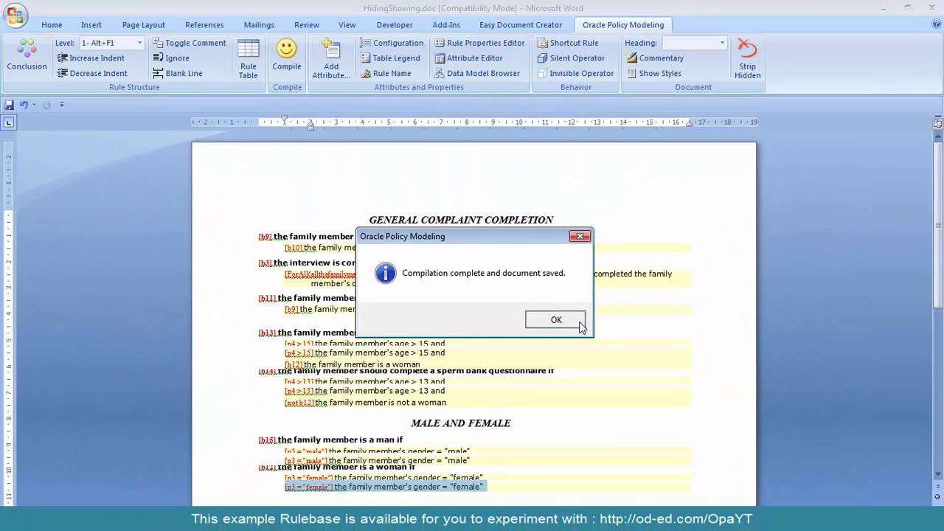
click(555, 321)
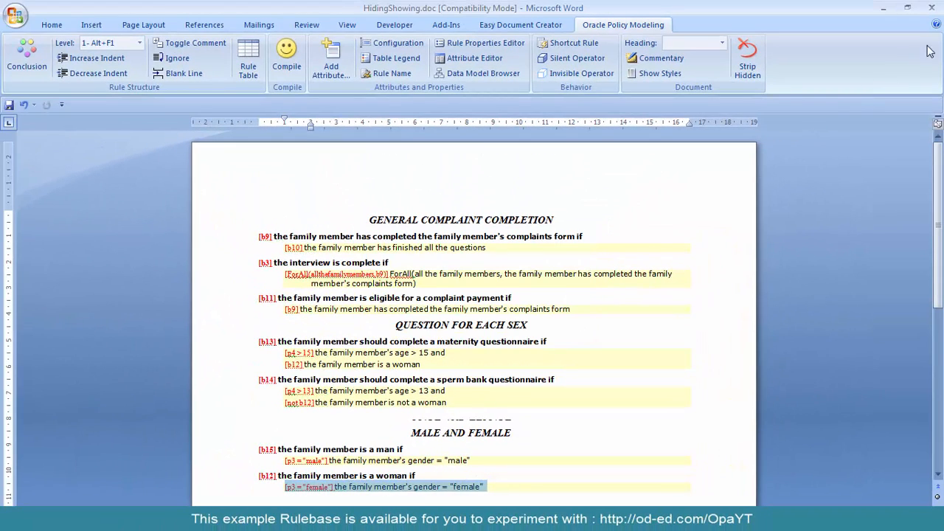
click(935, 8)
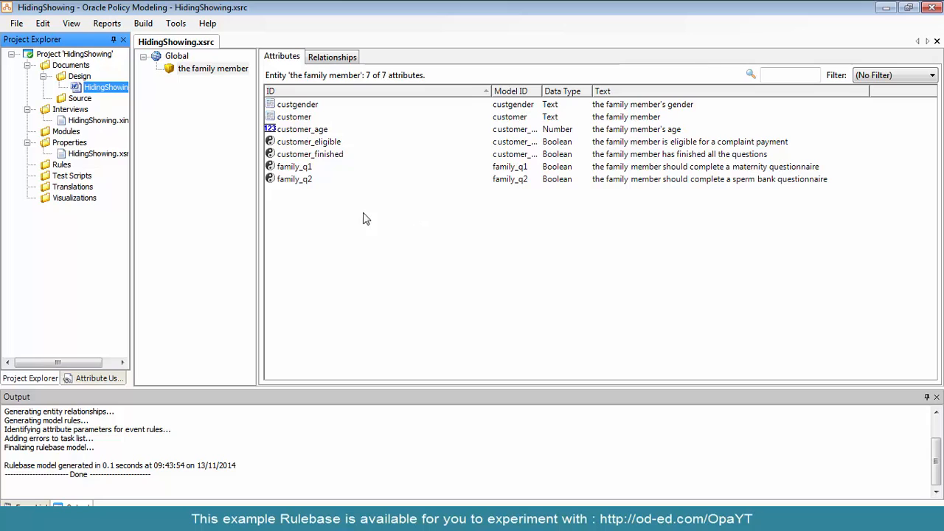
Open the HidingShowing.xint interview file and examine the gender and age inputs on the Customer Entry question screen
double_click(87, 122)
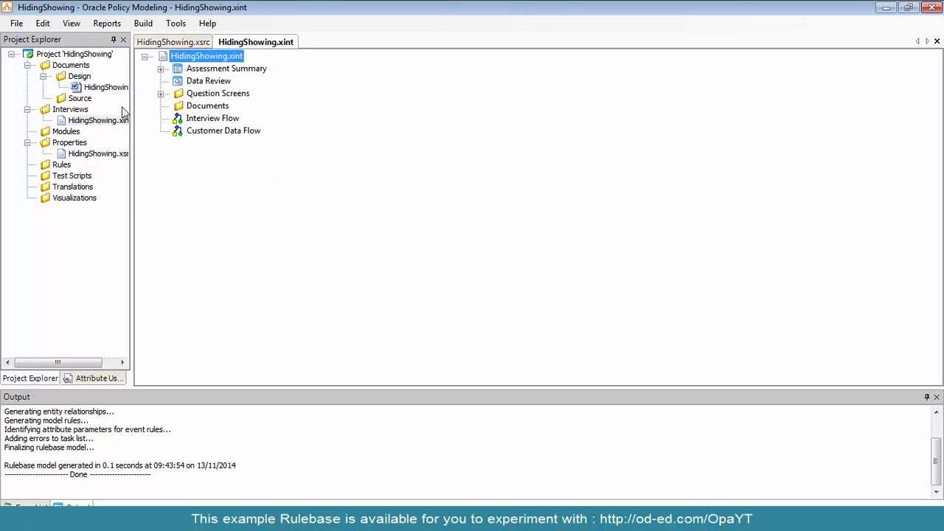
click(161, 94)
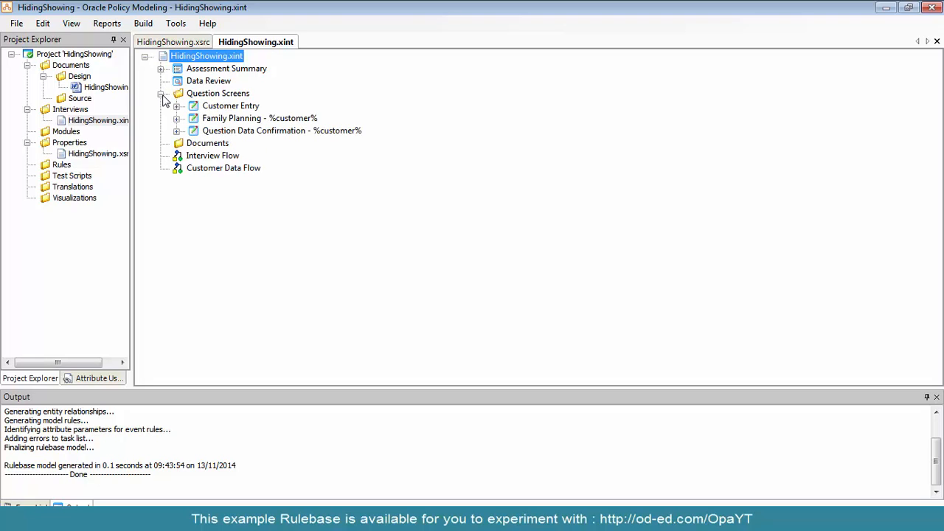
click(176, 106)
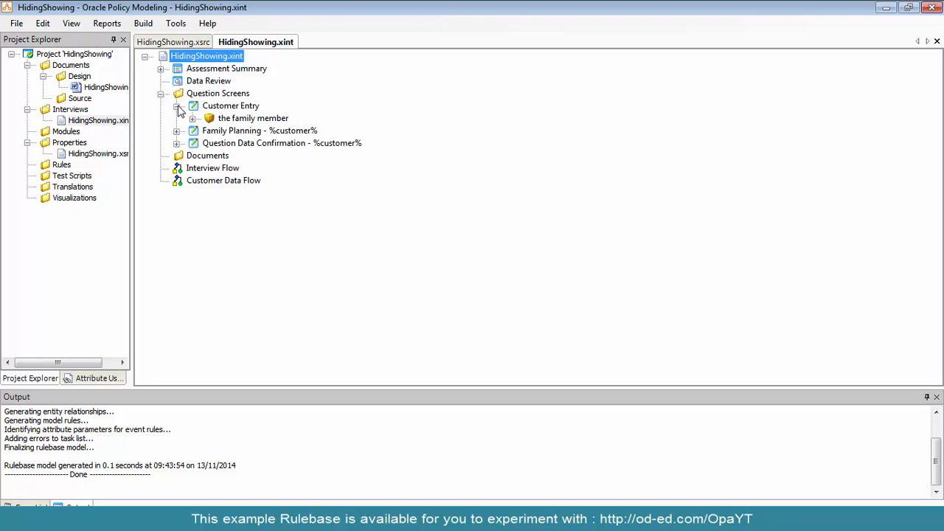
click(205, 109)
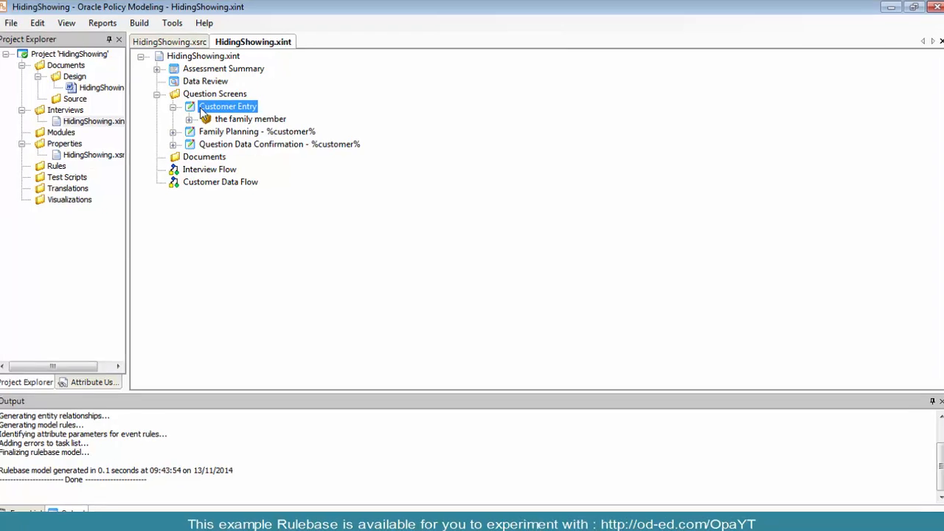
double_click(199, 107)
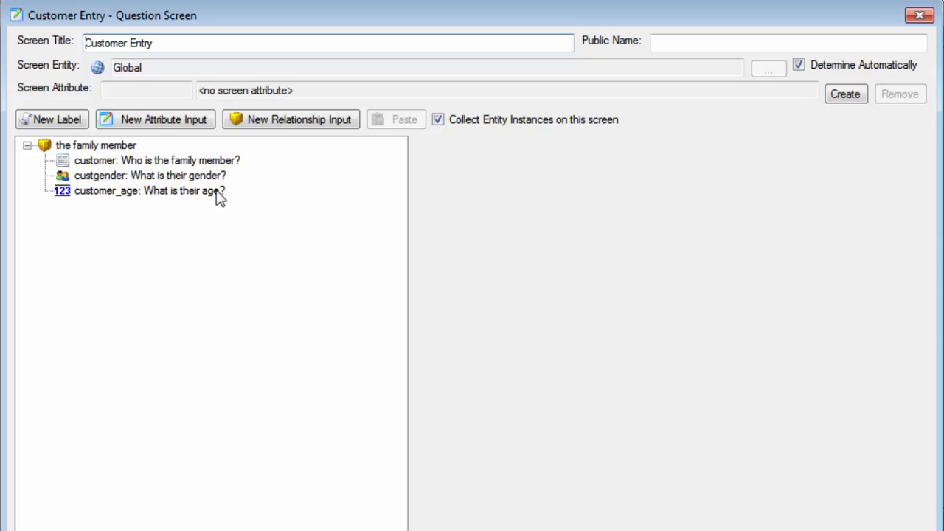
click(189, 181)
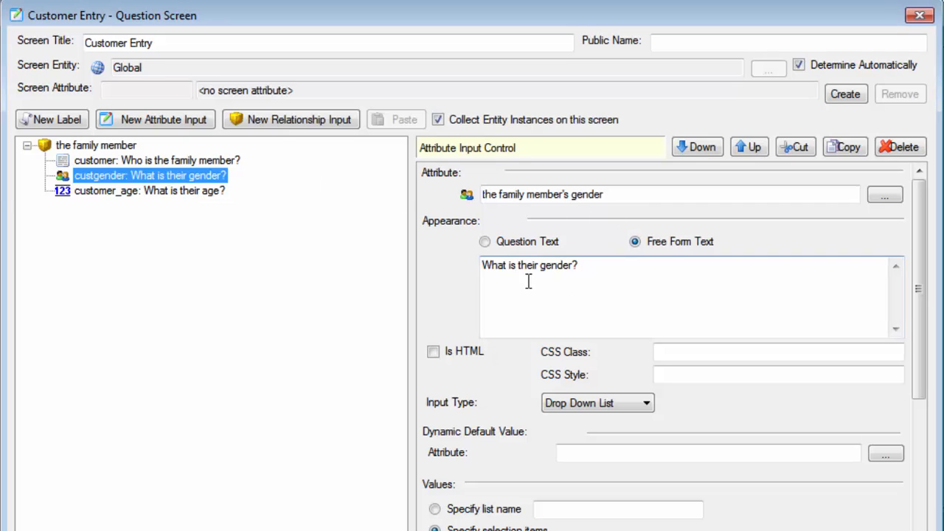
click(195, 196)
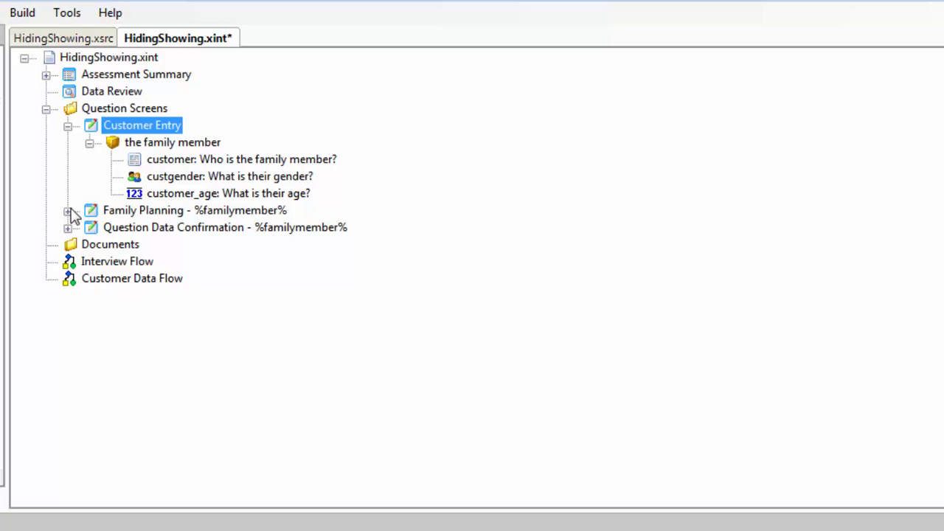
Open the Family Planning question screen and review its maternity and sperm bank questionnaire inputs
click(68, 211)
click(117, 210)
double_click(117, 211)
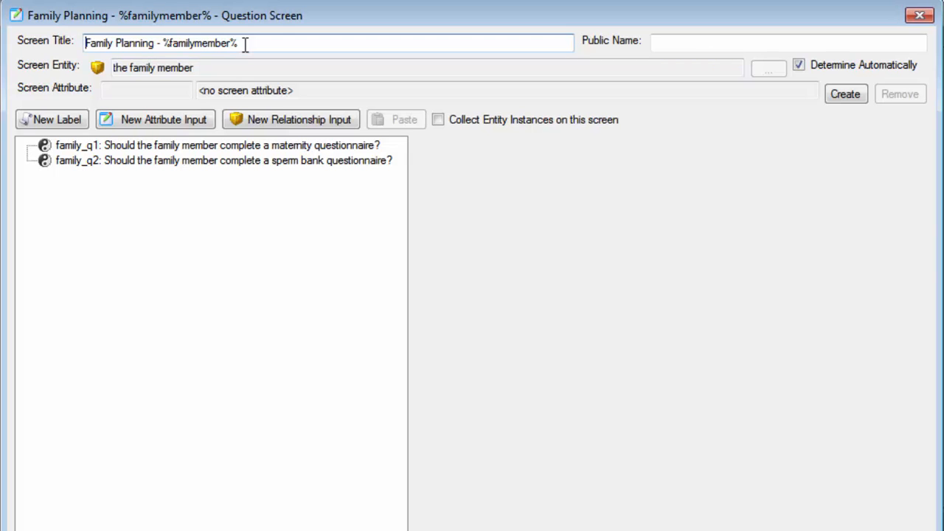
click(121, 144)
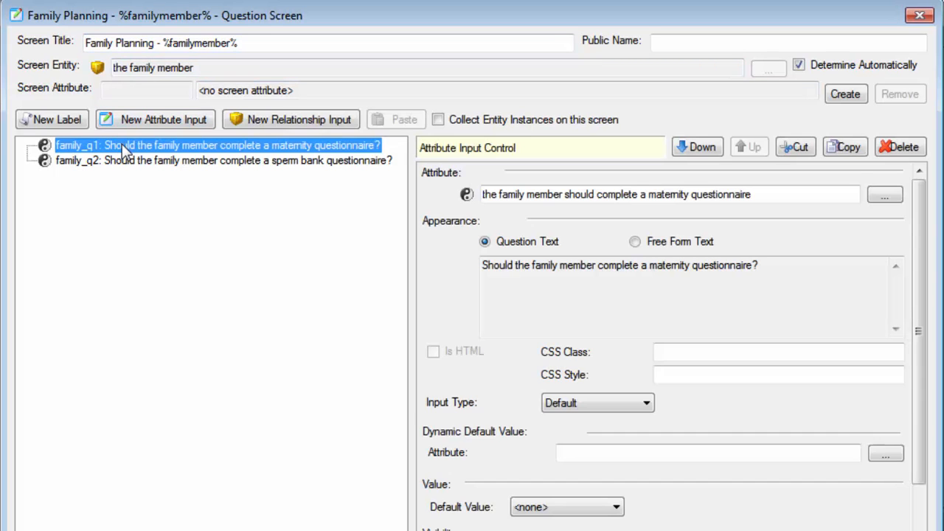
click(113, 161)
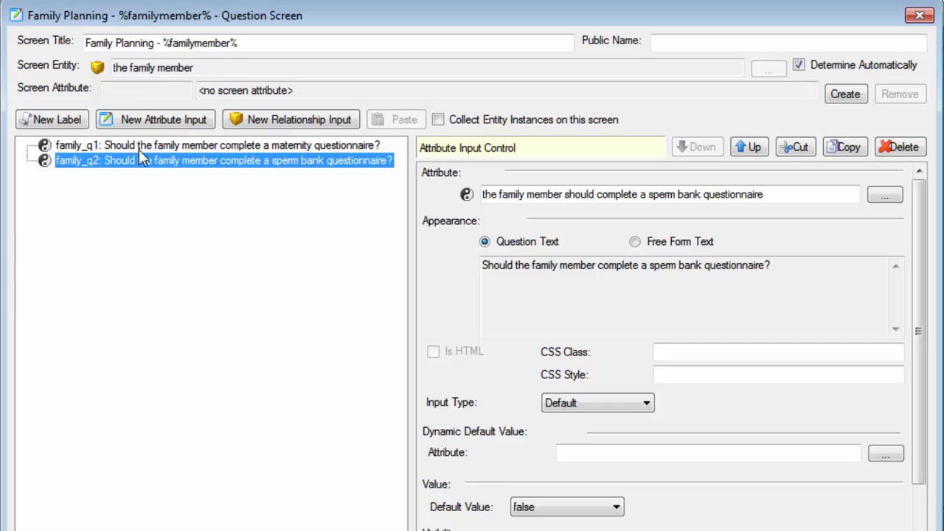
Examine the visibility attribute and default state of the maternity questionnaire input on the Family Planning screen
click(165, 143)
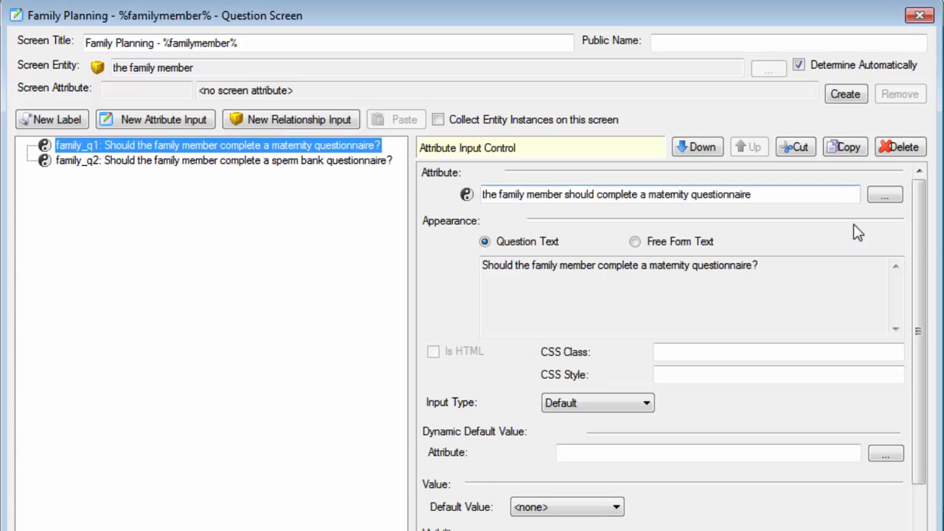
drag(923, 242, 926, 363)
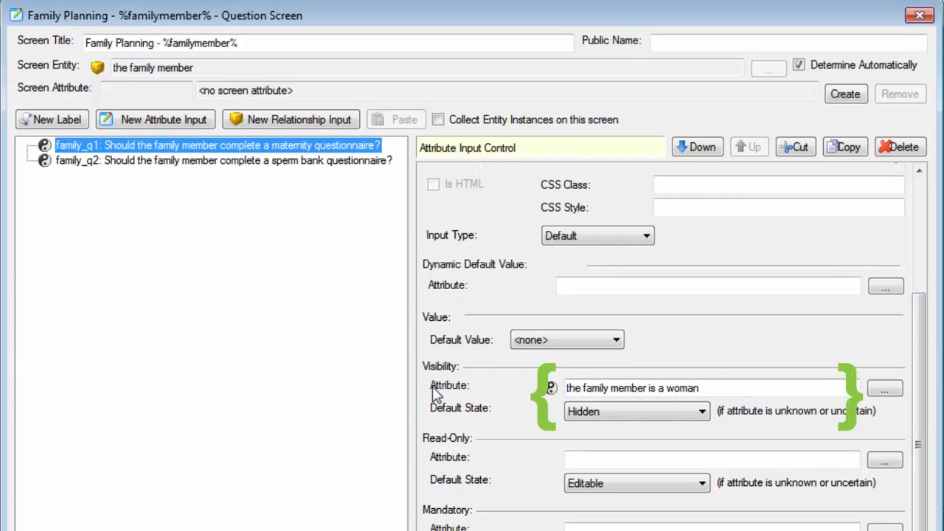
click(463, 414)
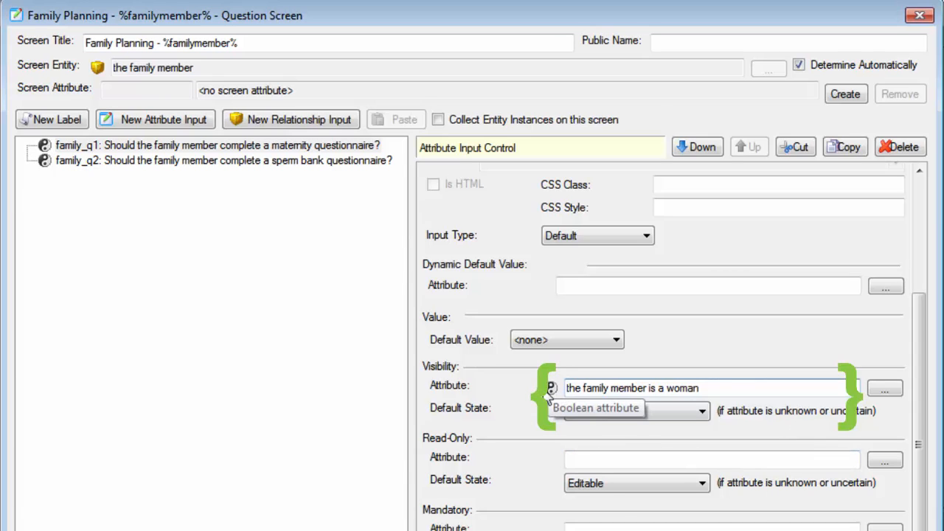
Examine the sperm bank questionnaire input's visibility settings, compare it with the maternity input, and close the Family Planning screen
click(301, 163)
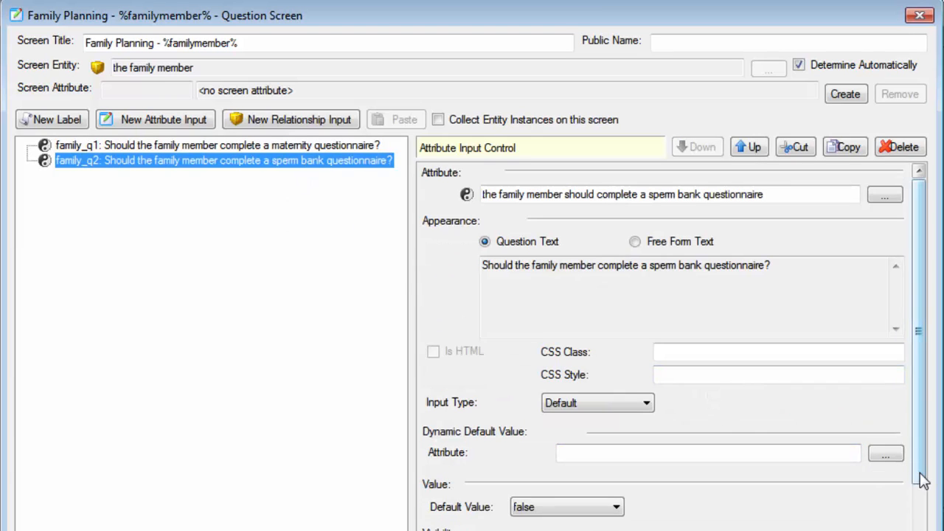
drag(924, 480, 925, 519)
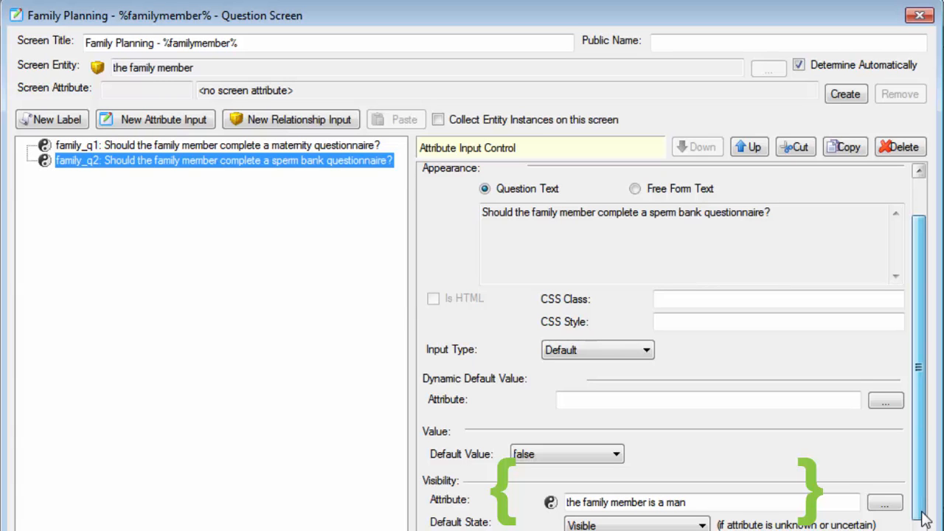
drag(925, 520, 925, 530)
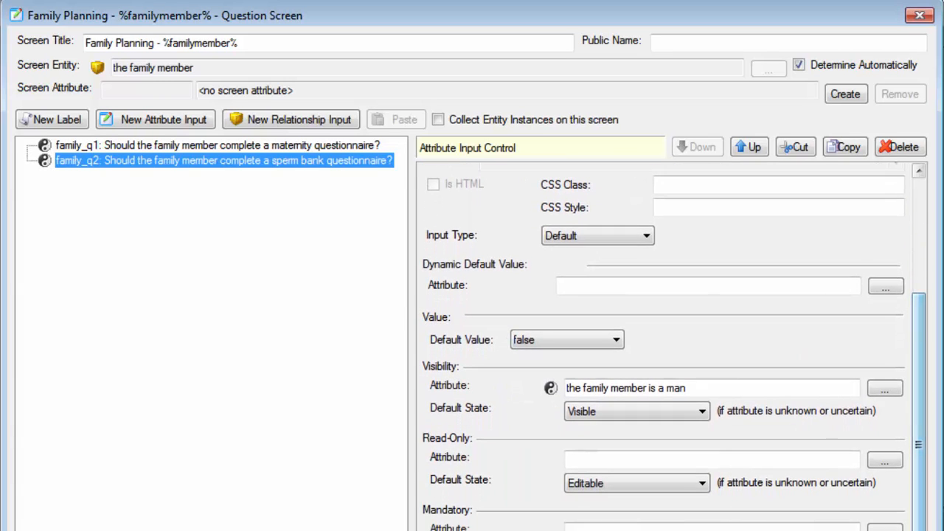
click(291, 143)
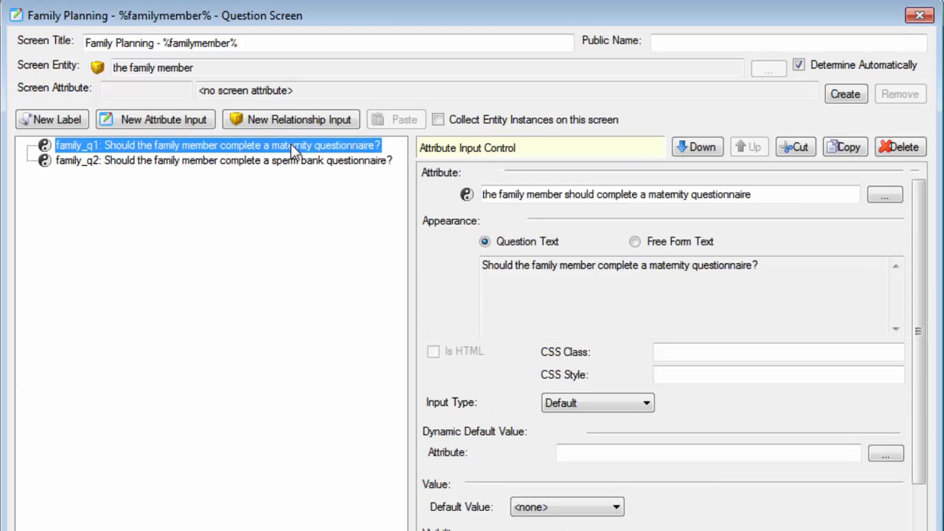
click(293, 166)
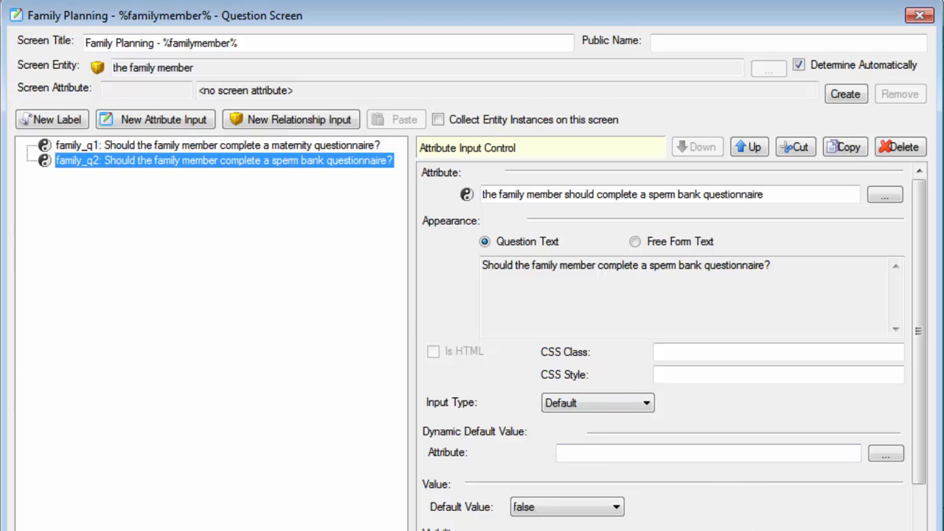
key(Return)
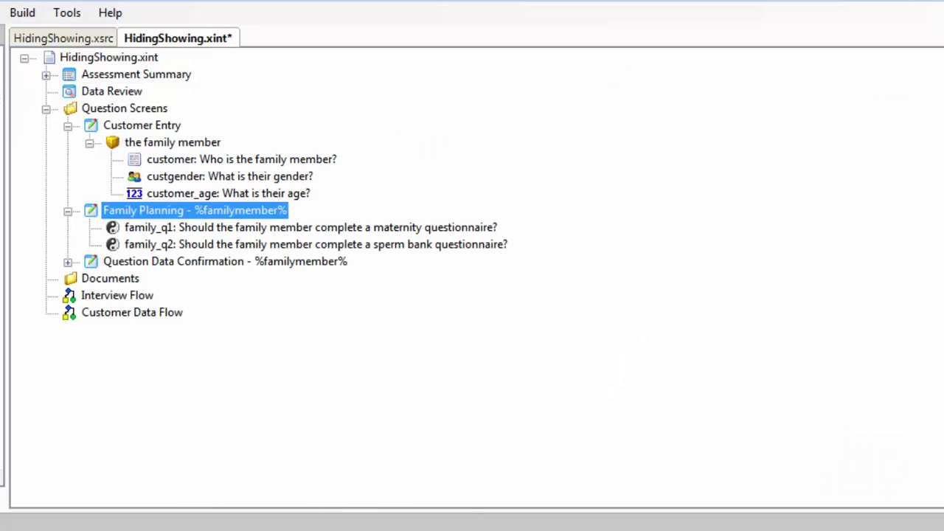
click(270, 230)
double_click(270, 231)
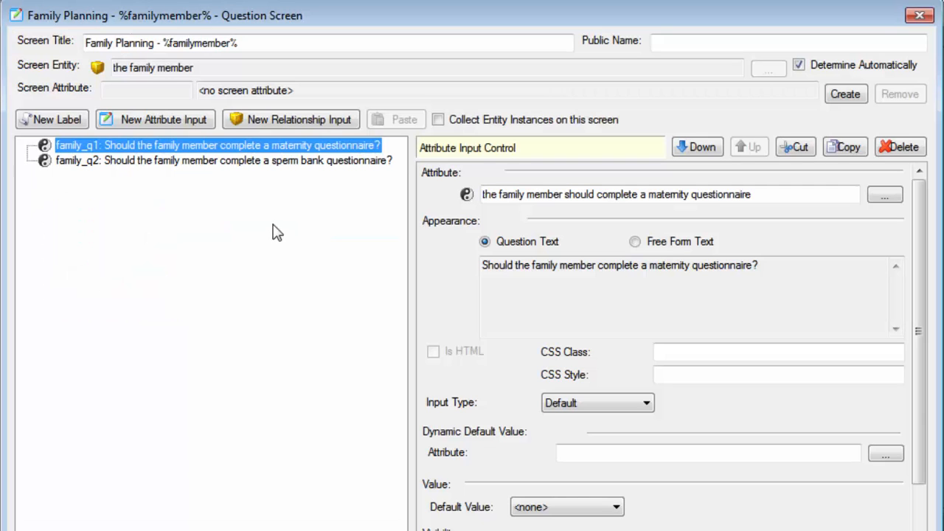
click(919, 15)
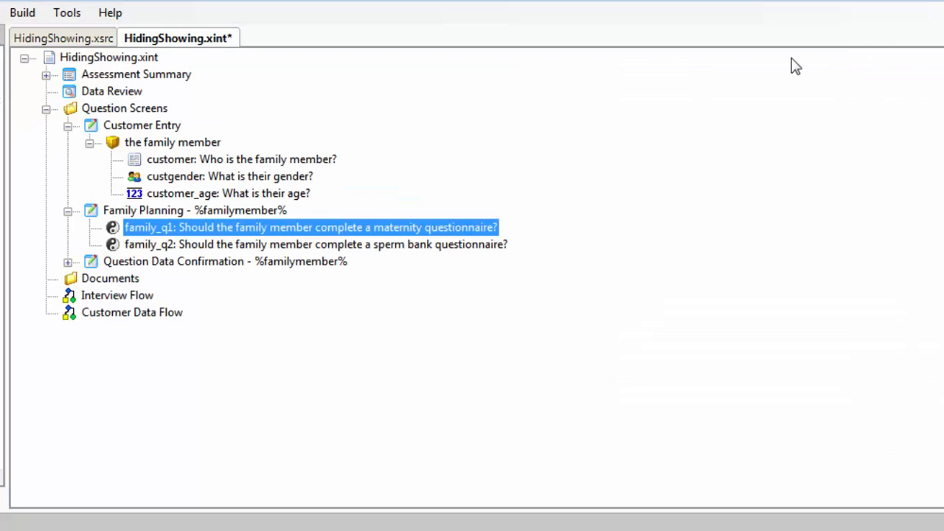
Open the Question Data Confirmation question screen, review its customer_finished input, and close the screen
click(67, 262)
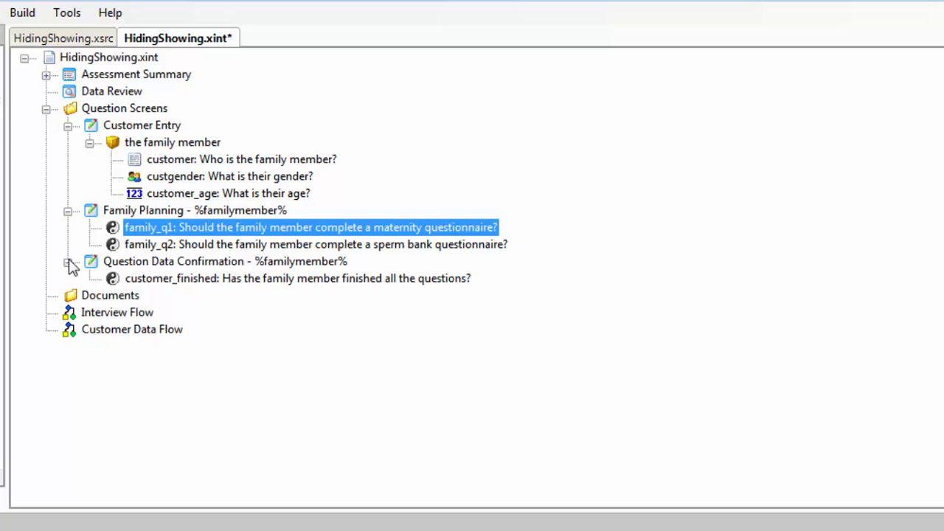
click(259, 264)
double_click(259, 264)
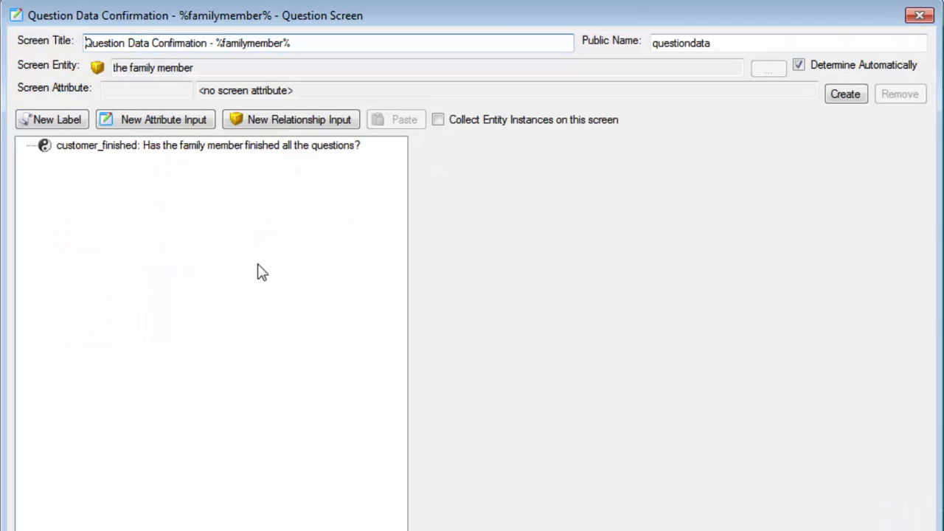
click(272, 149)
key(Escape)
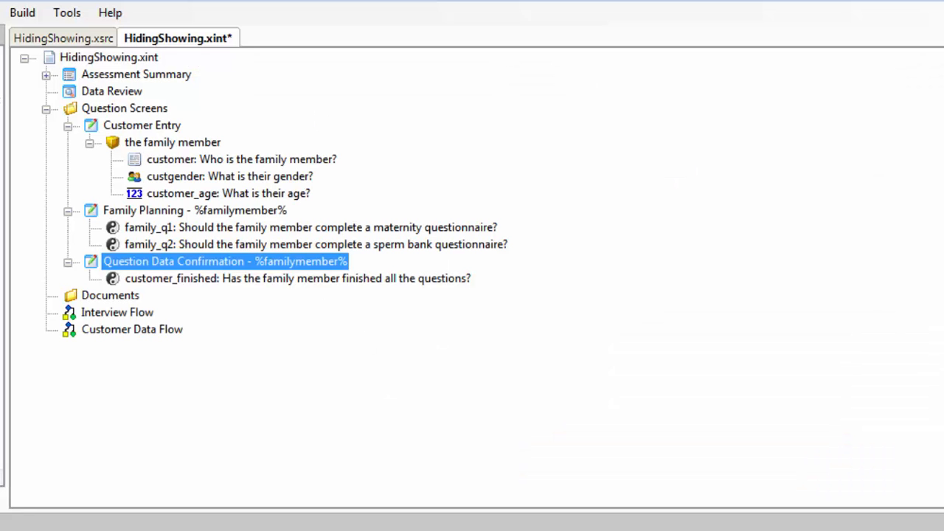
Open the Interview Flow and review its Customer Entry screen and Customer Data Flow nodes, closing it when done
click(116, 314)
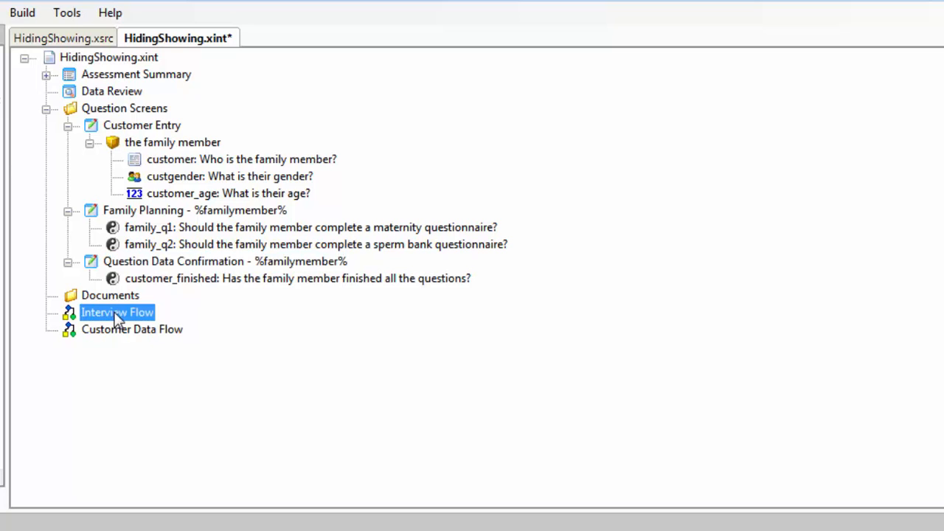
double_click(116, 314)
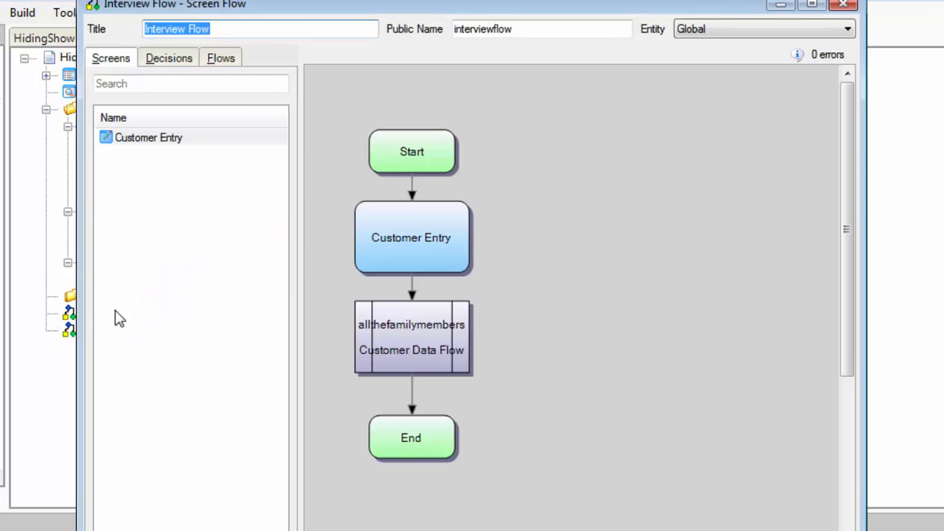
click(378, 225)
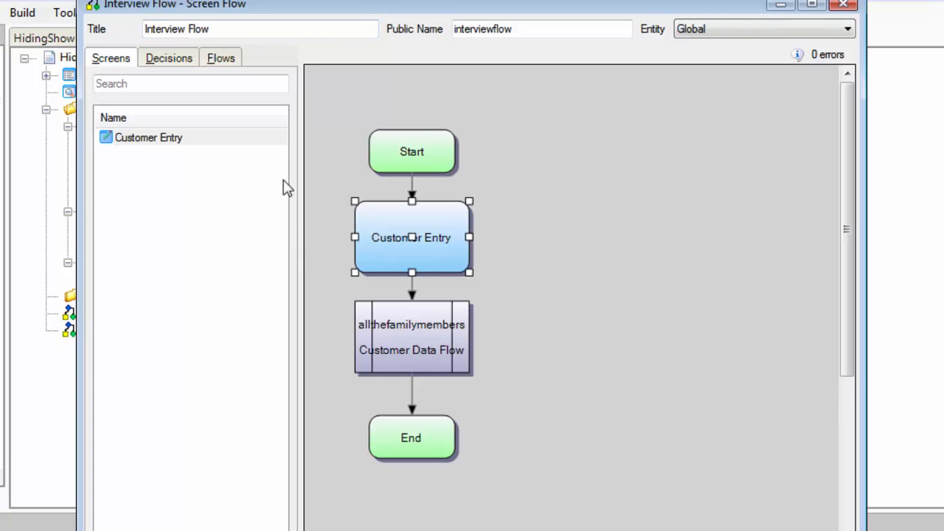
click(196, 139)
click(397, 336)
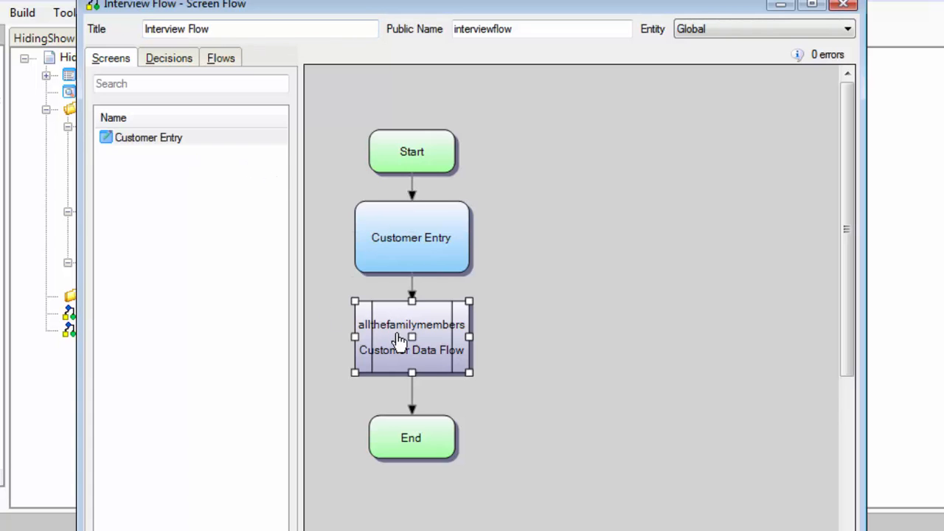
key(Escape)
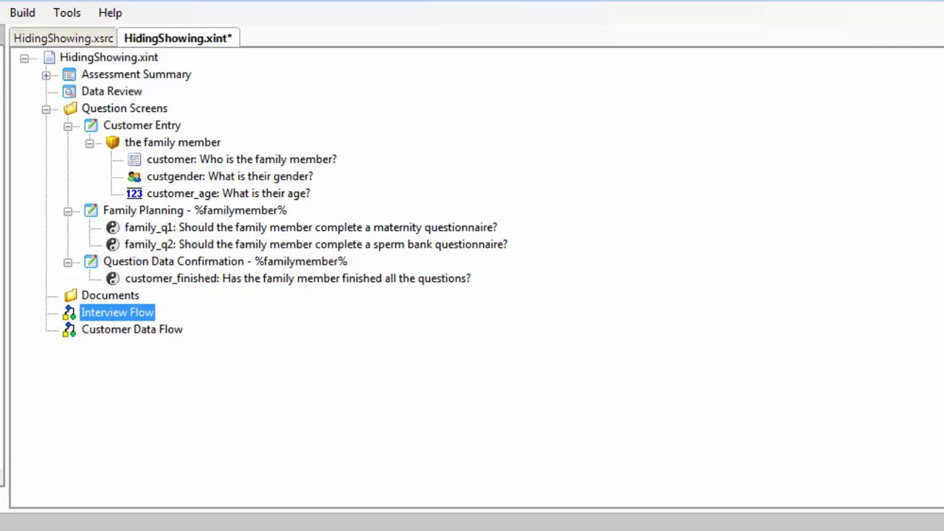
Review the screen order in the Customer Data Flow and compare it with the Interview Flow's nodes, closing both flows
double_click(140, 333)
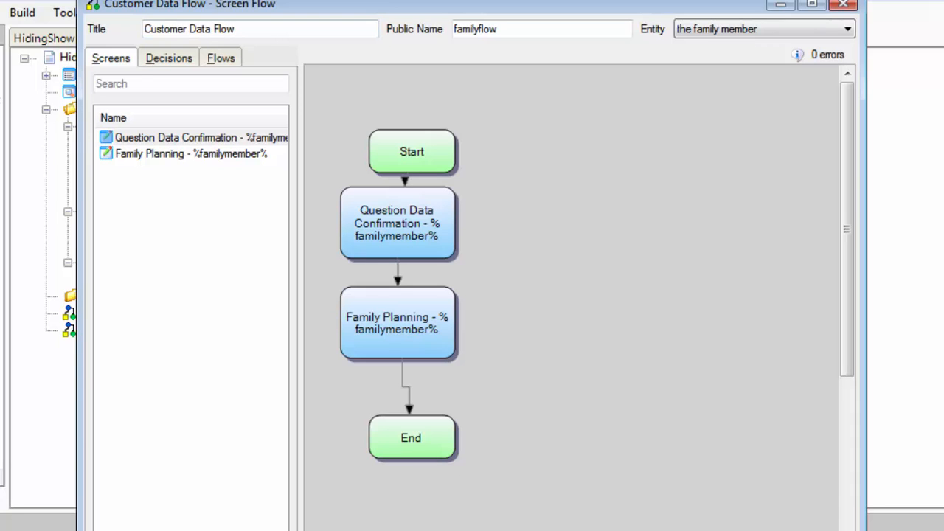
key(Escape)
double_click(126, 314)
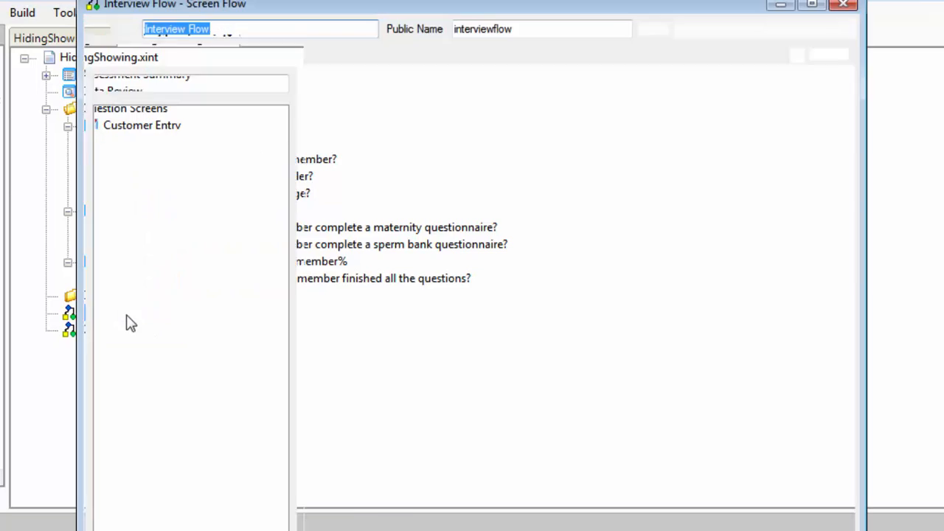
click(425, 229)
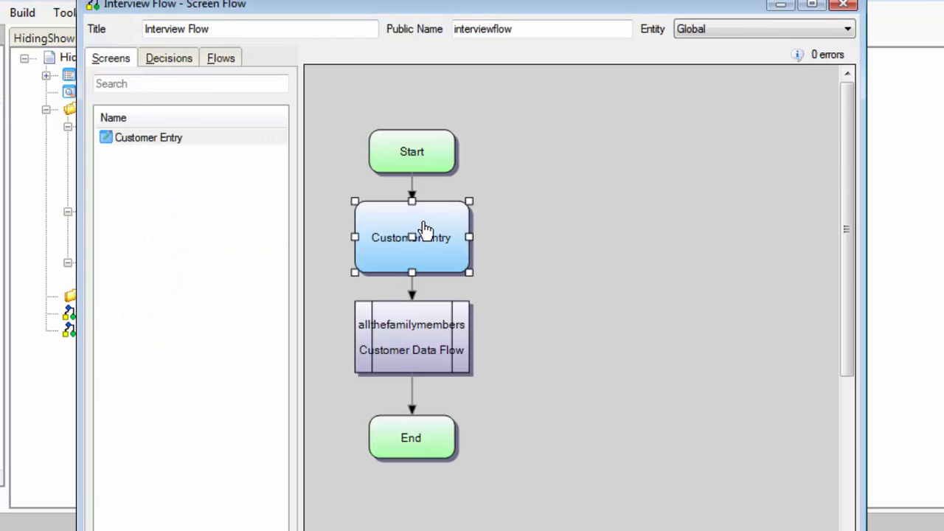
click(438, 351)
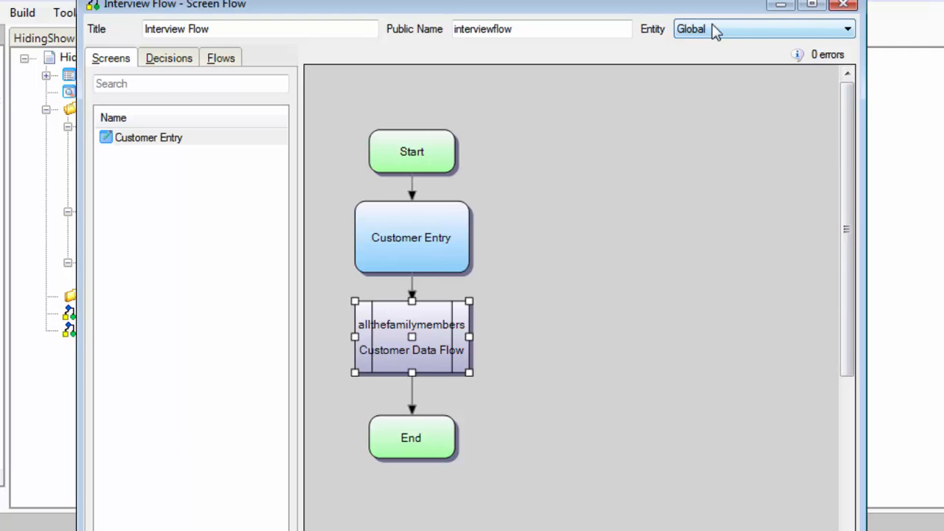
click(843, 5)
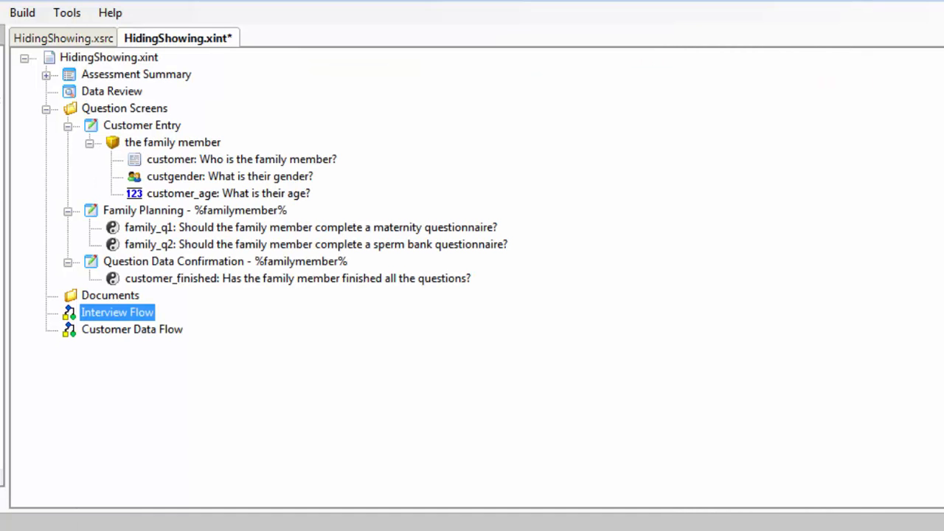
Examine the Assessment Summary screen's Interview Flow link and the interview goal's caption and visibility settings, and close the screen
click(46, 76)
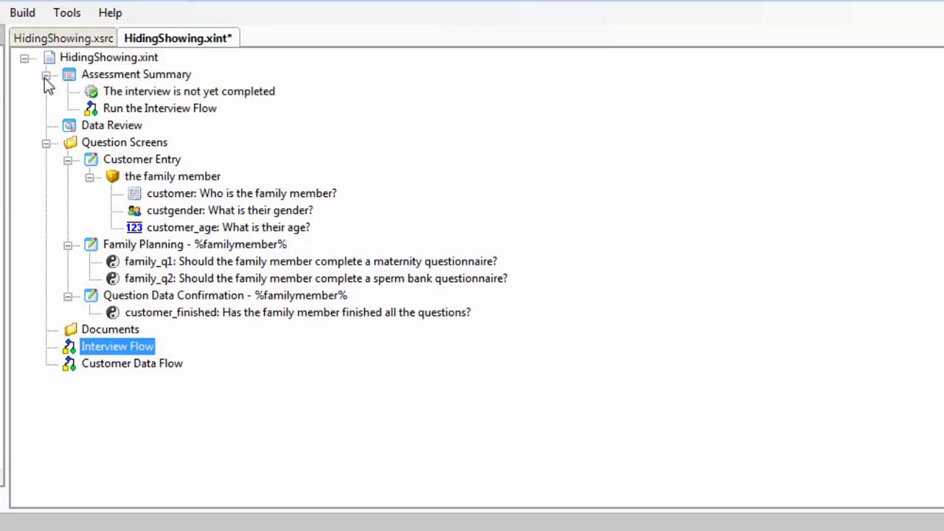
double_click(156, 77)
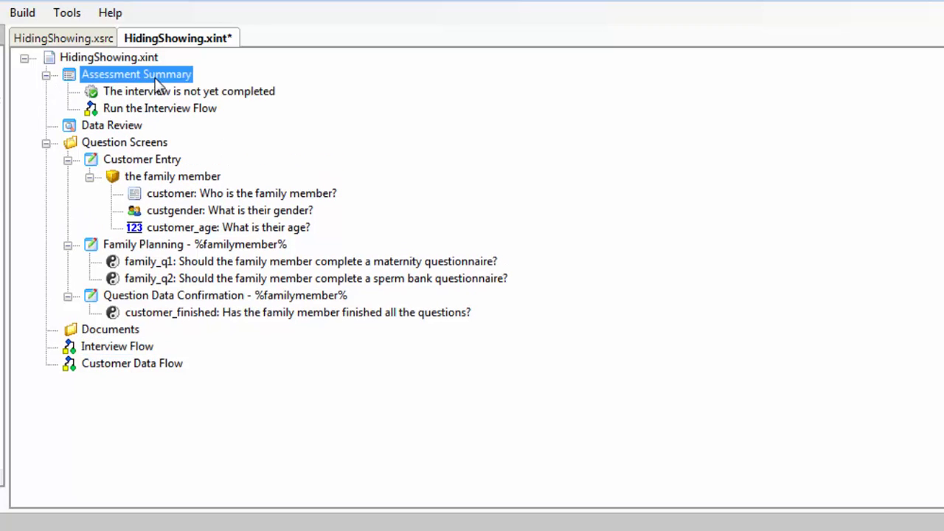
click(139, 235)
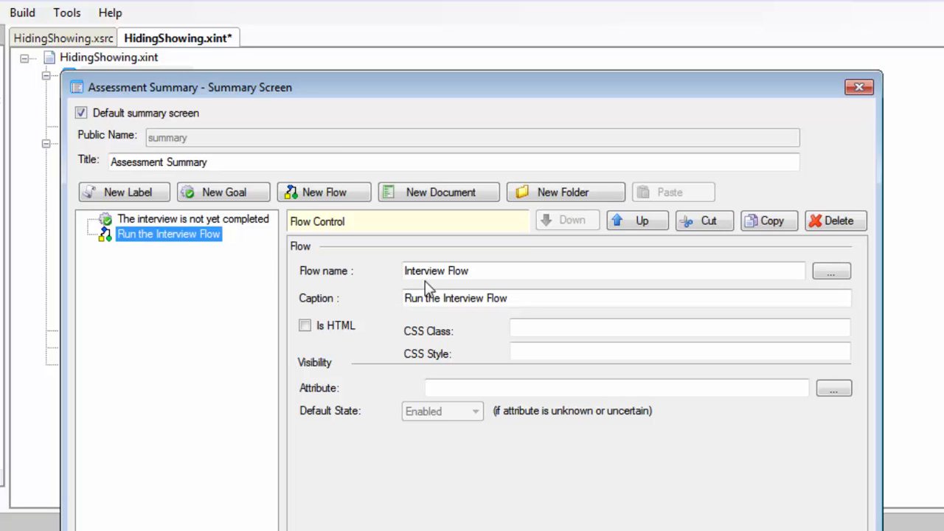
click(421, 298)
click(225, 224)
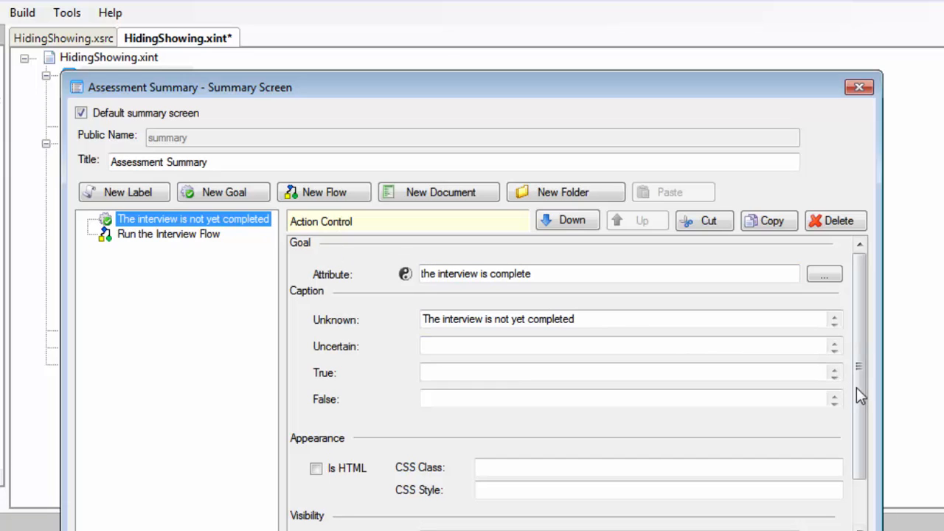
scroll(859, 387, down, 2)
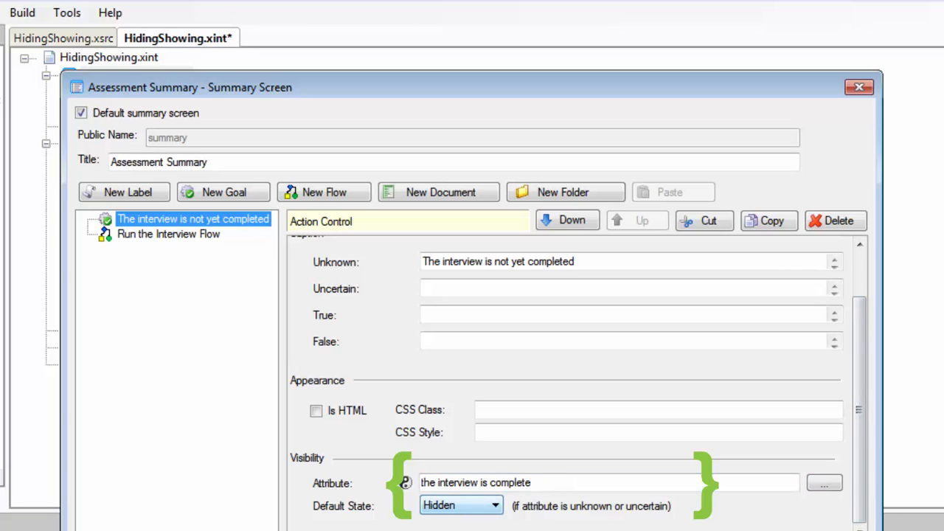
key(Return)
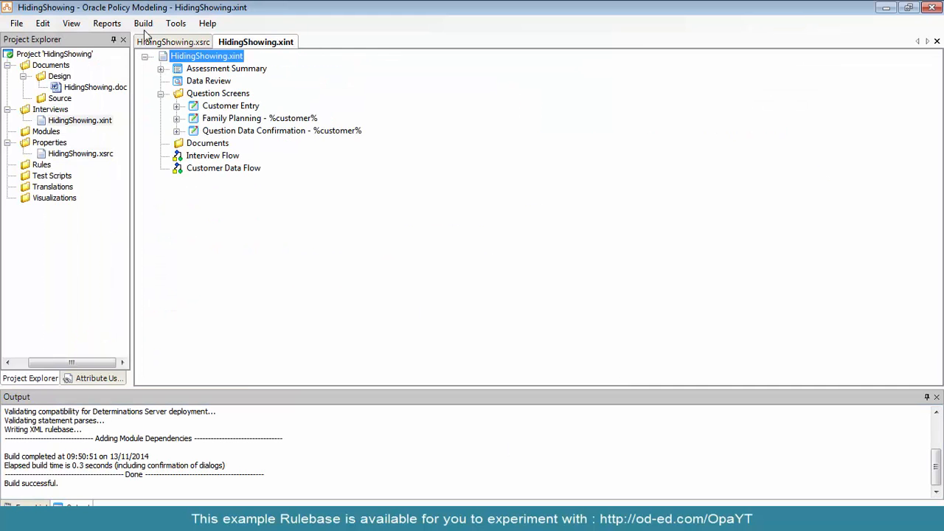
Build the HidingShowing project and run it with Oracle Web Determinations
click(143, 23)
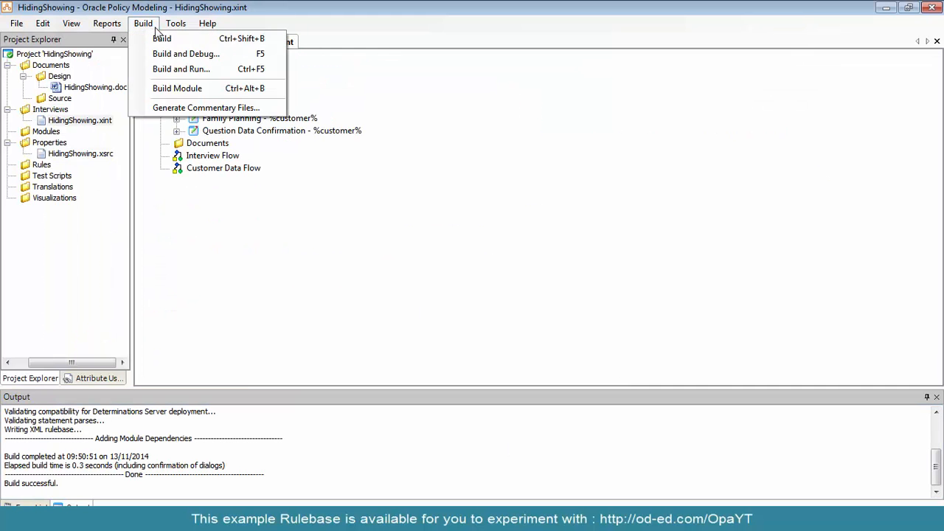
click(175, 70)
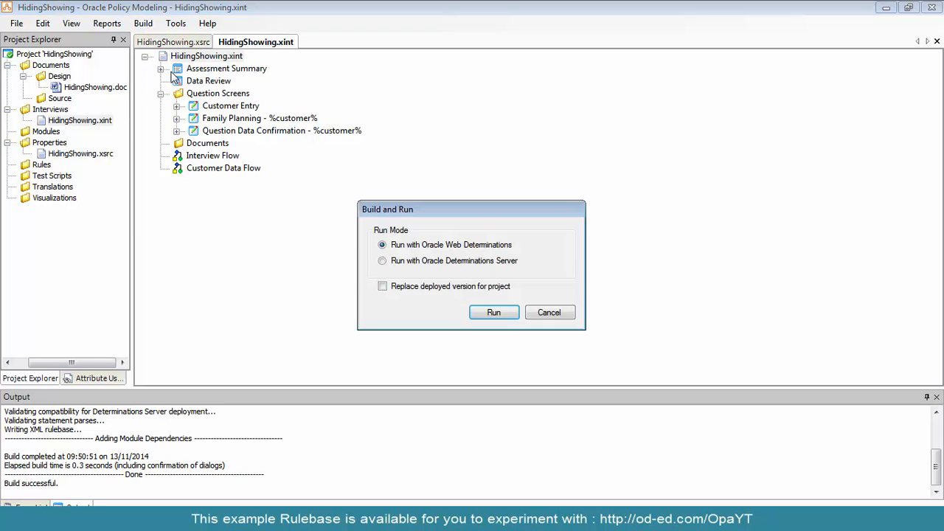
click(490, 314)
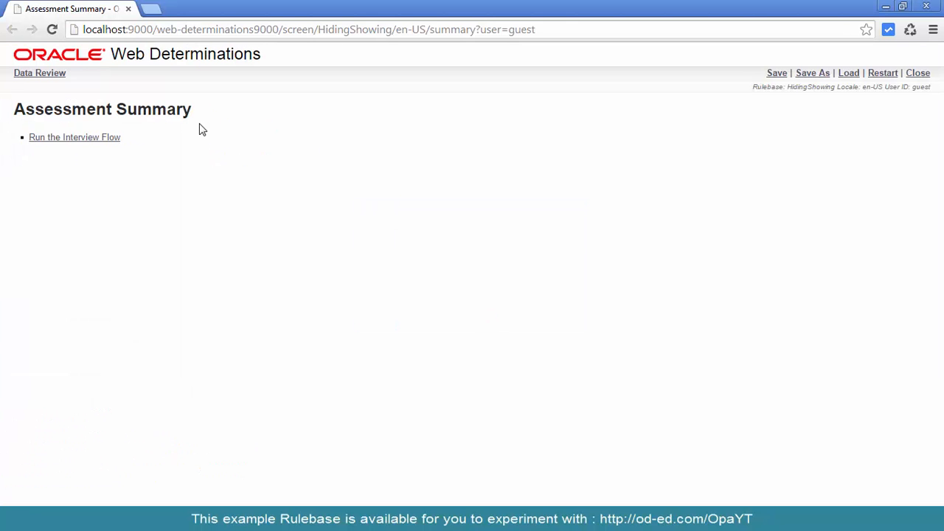
Run the Interview Flow and add a male family member aged 15 in Customer Entry, filling in the member's name
click(85, 139)
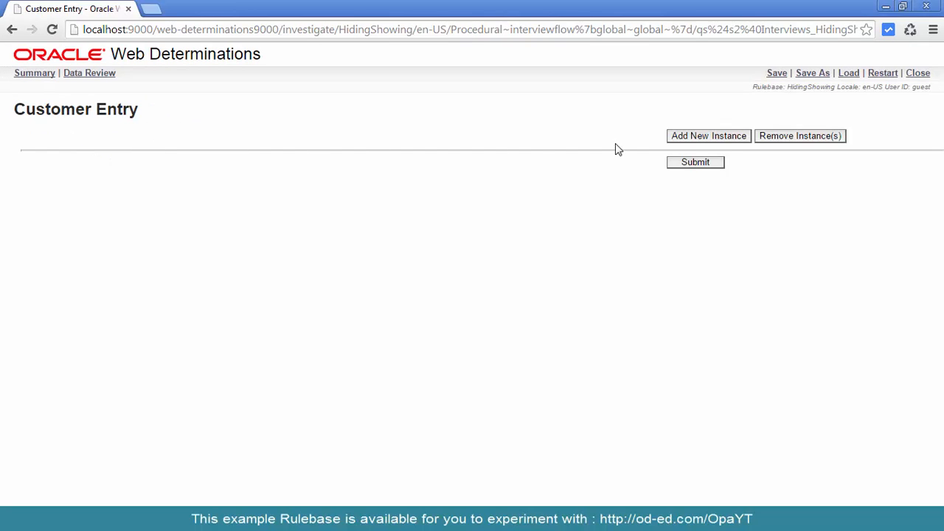
click(713, 142)
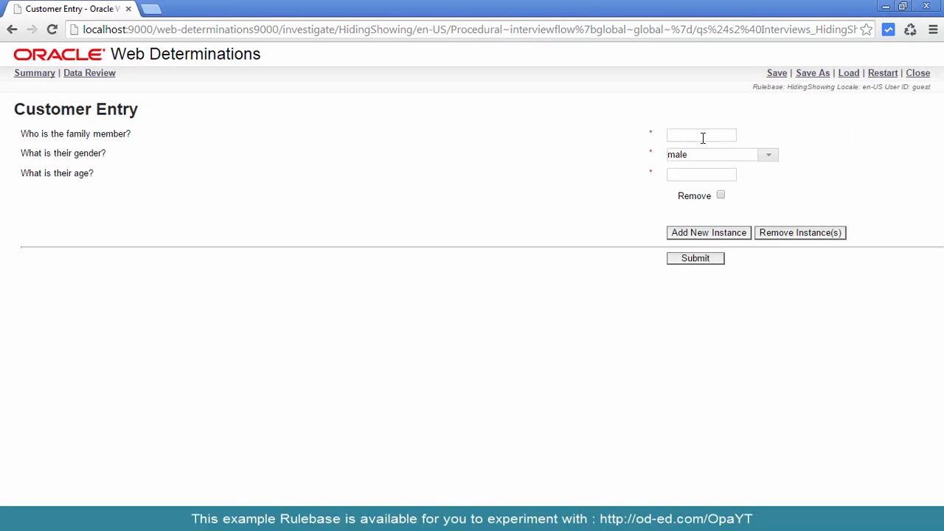
click(702, 138)
key(Tab)
key(Tab)
key(Tab)
key(Tab)
click(700, 181)
text(15)
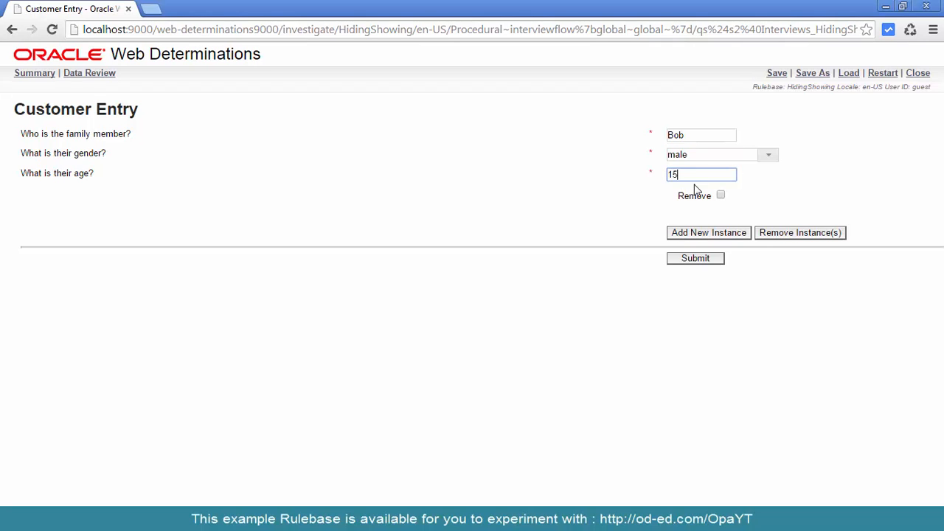
Add a second family member with a name, gender female and age 16, and submit the Customer Entry screen
click(699, 234)
click(699, 236)
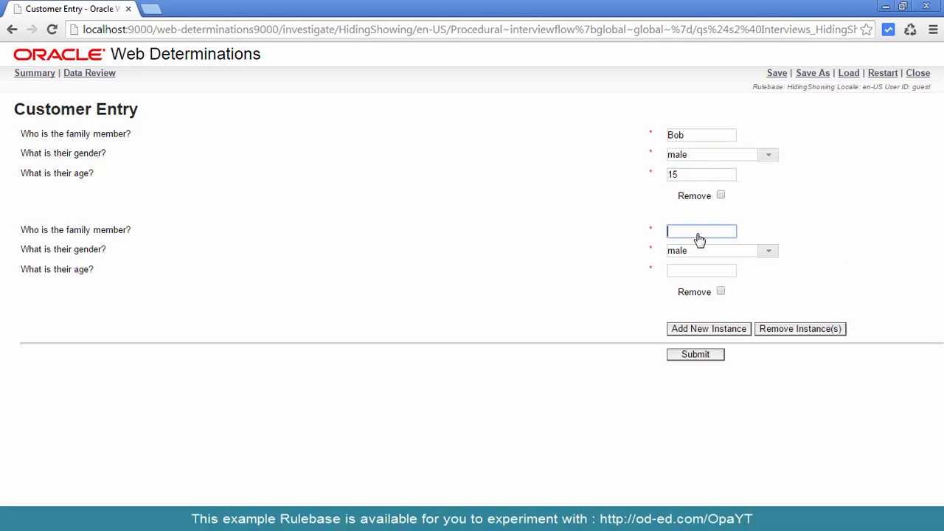
text(Janet)
key(Tab)
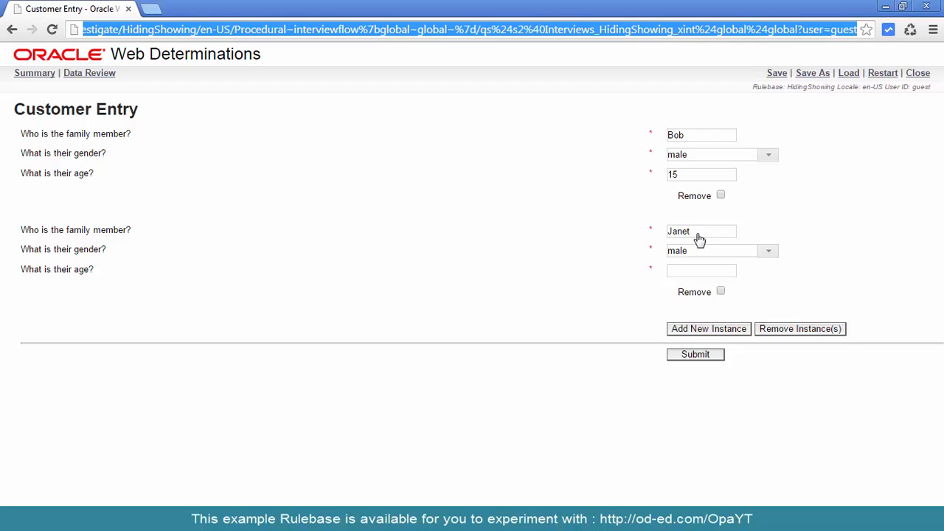
click(768, 251)
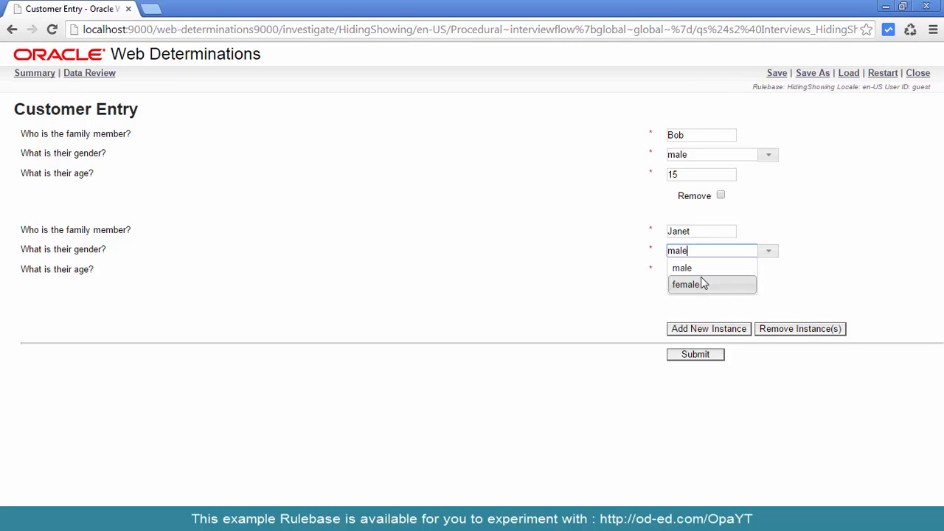
click(701, 277)
click(692, 274)
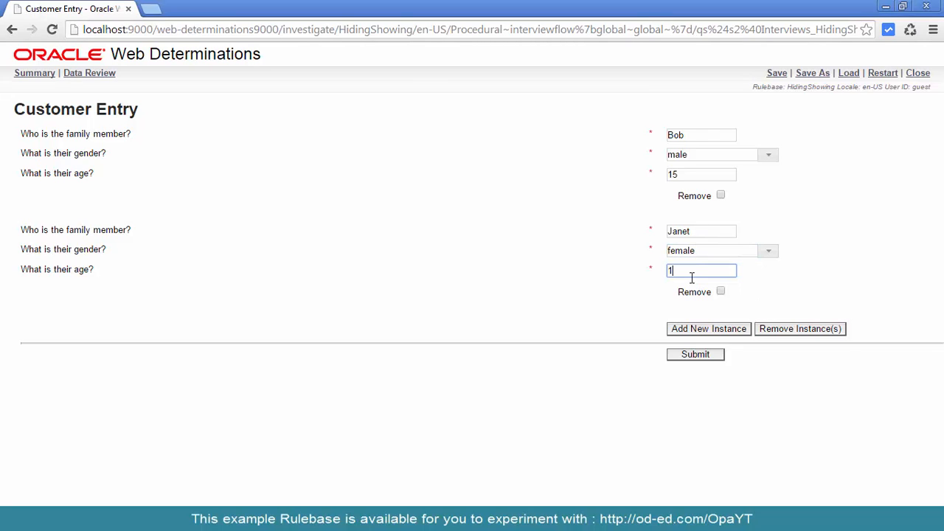
click(681, 357)
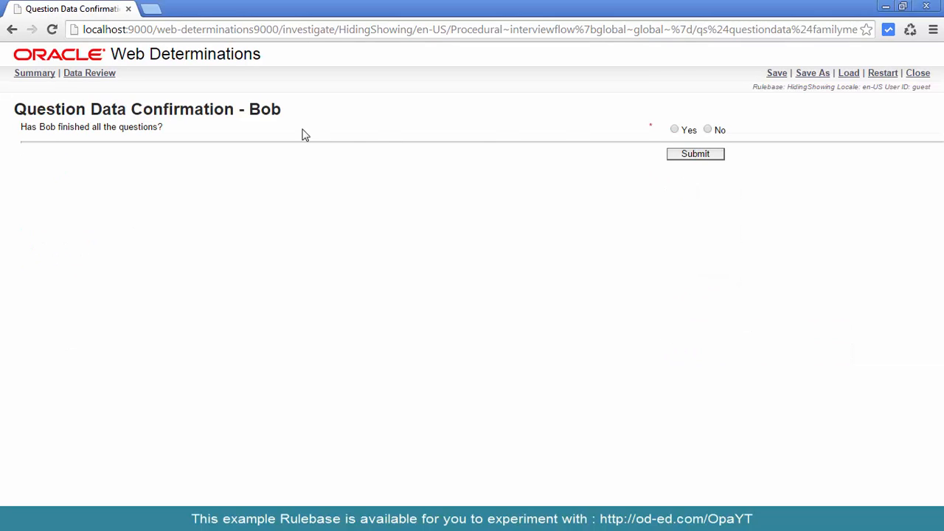
Answer Yes to the data confirmation and Family Planning questions for both family members, submitting each screen
click(674, 130)
click(680, 156)
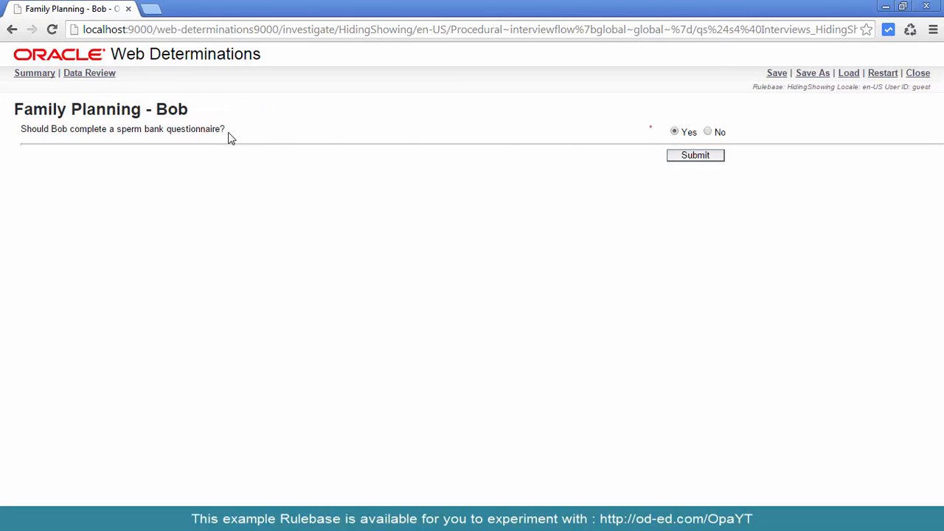
click(693, 161)
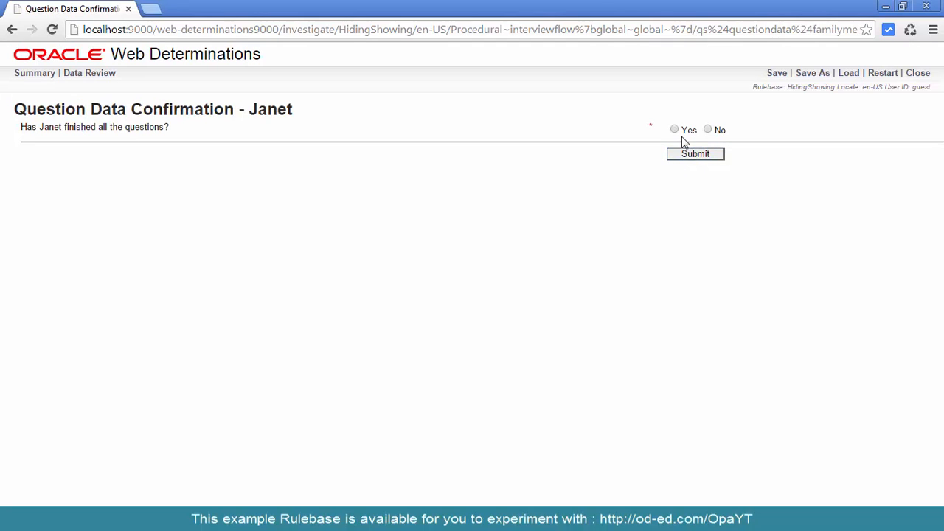
click(685, 160)
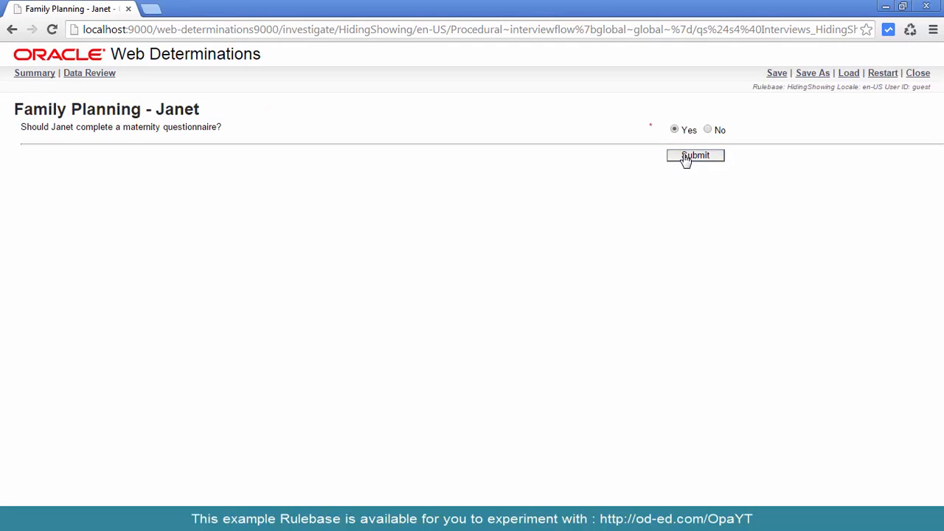
click(685, 160)
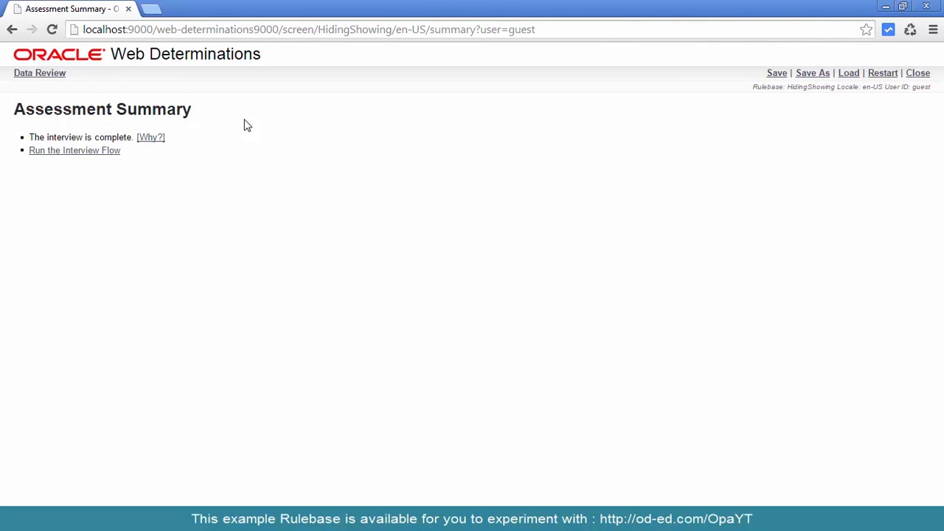
View the explanation of why the interview is complete, check the recorded answers in Data Review, and return to the Assessment Summary
click(144, 140)
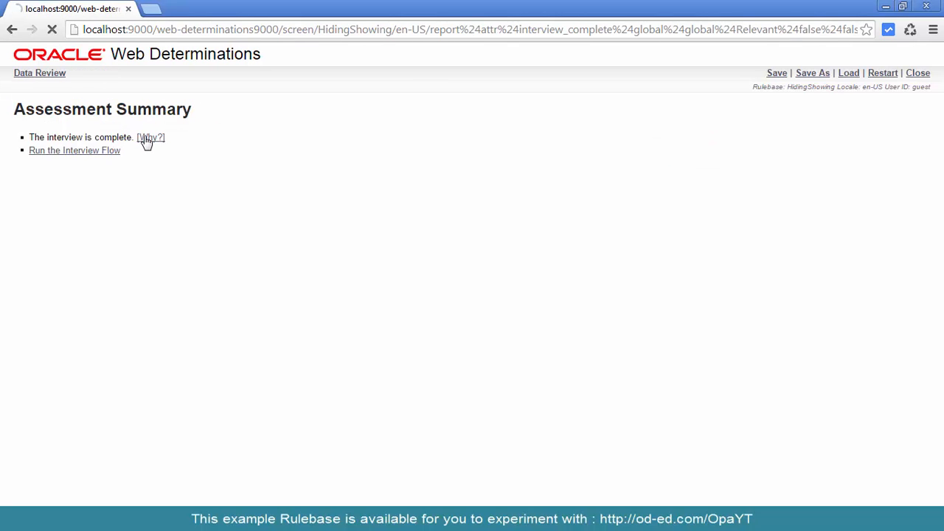
drag(86, 93, 86, 82)
click(74, 76)
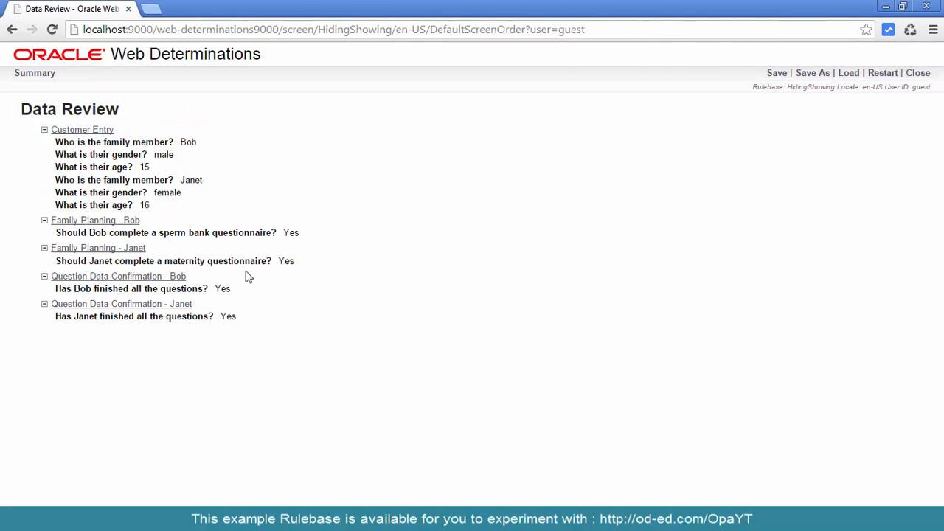
click(34, 75)
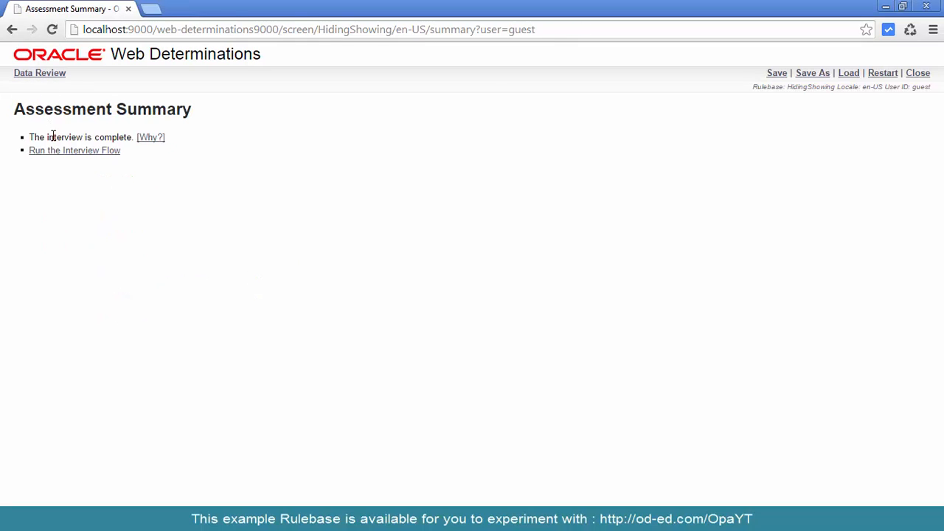